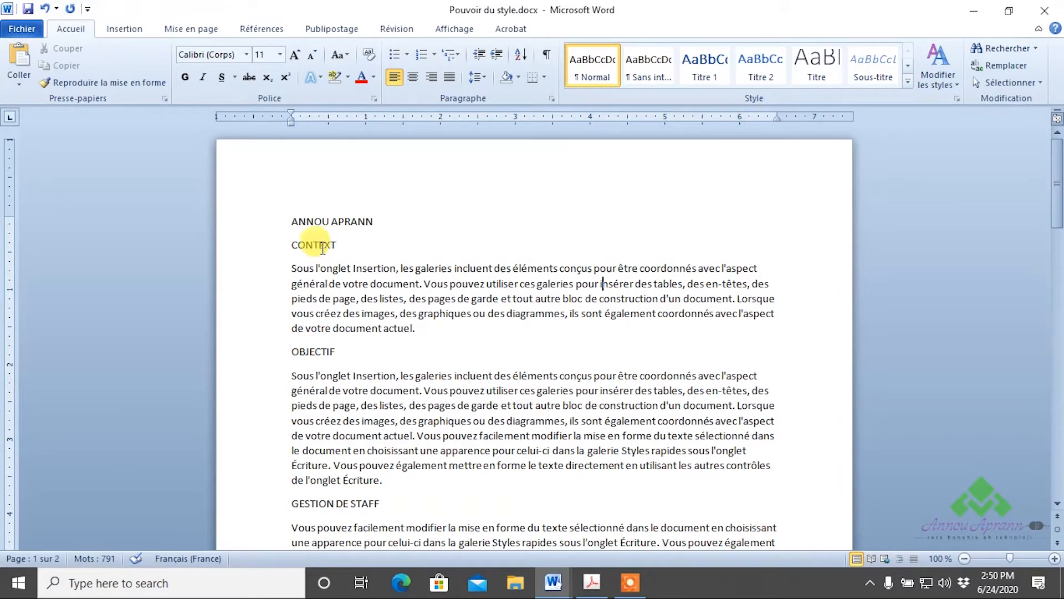
# Step: Enlarge the ANNOU APRANN title line to 24 pt
pyautogui.click(271, 227)
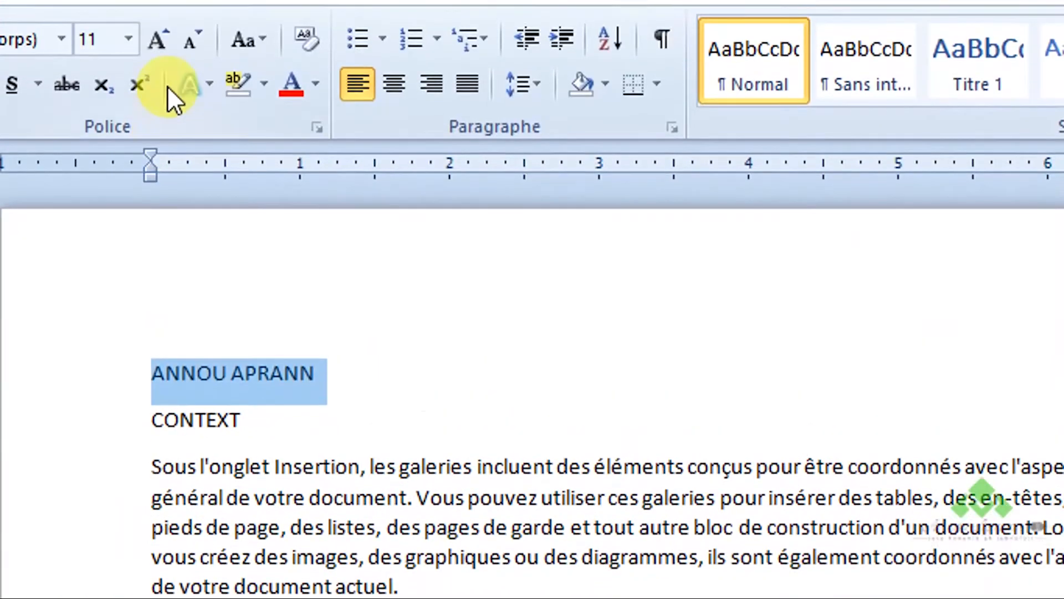
pyautogui.click(159, 46)
pyautogui.click(159, 46)
pyautogui.click(159, 46)
pyautogui.click(159, 46)
pyautogui.click(159, 45)
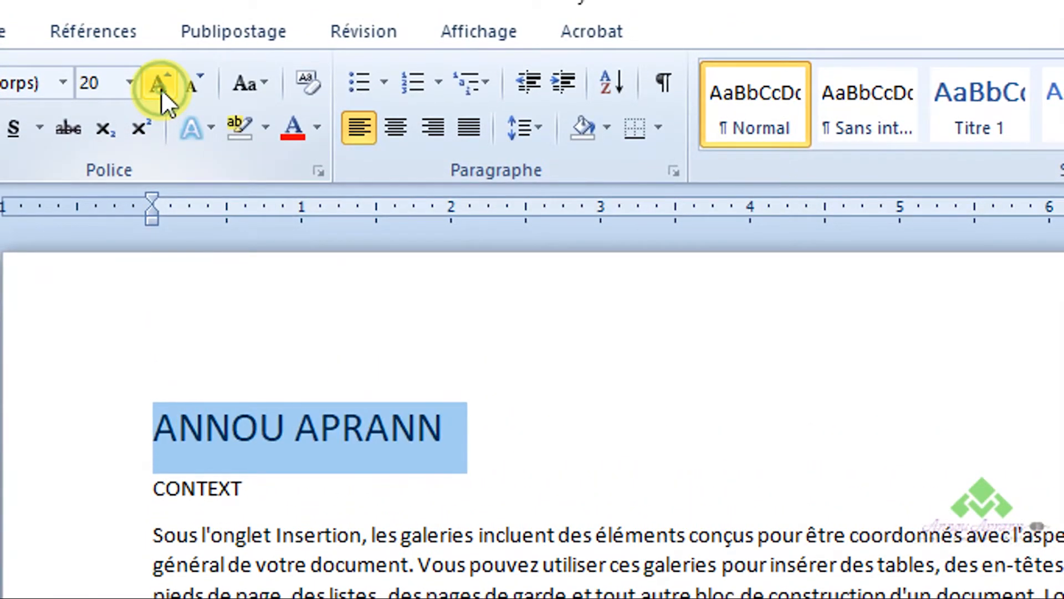
pyautogui.click(160, 89)
pyautogui.click(160, 88)
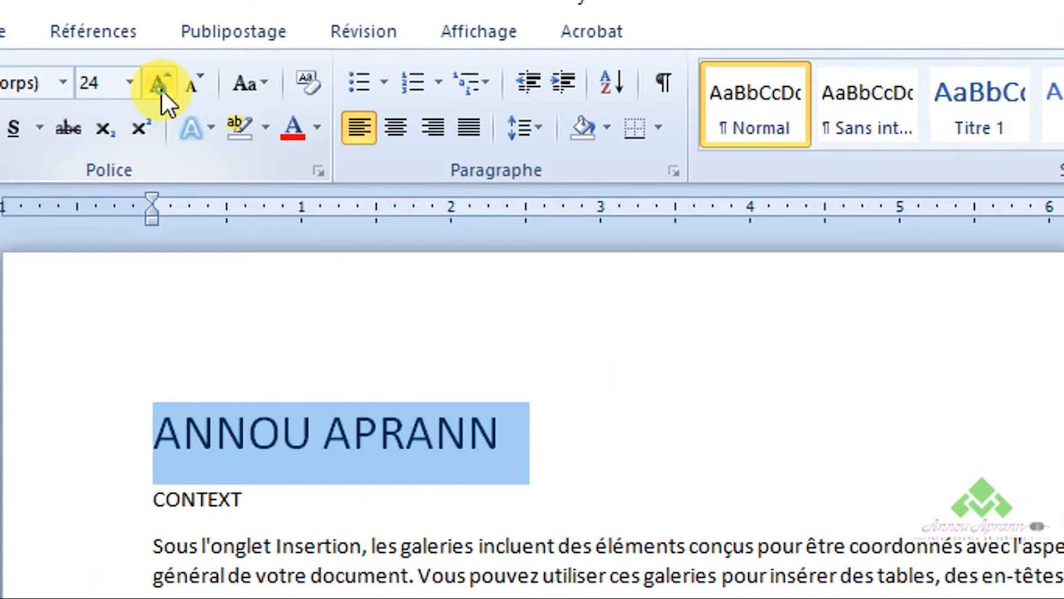
# Step: Center the ANNOU APRANN title and make it bold in dark theme blue
pyautogui.click(388, 133)
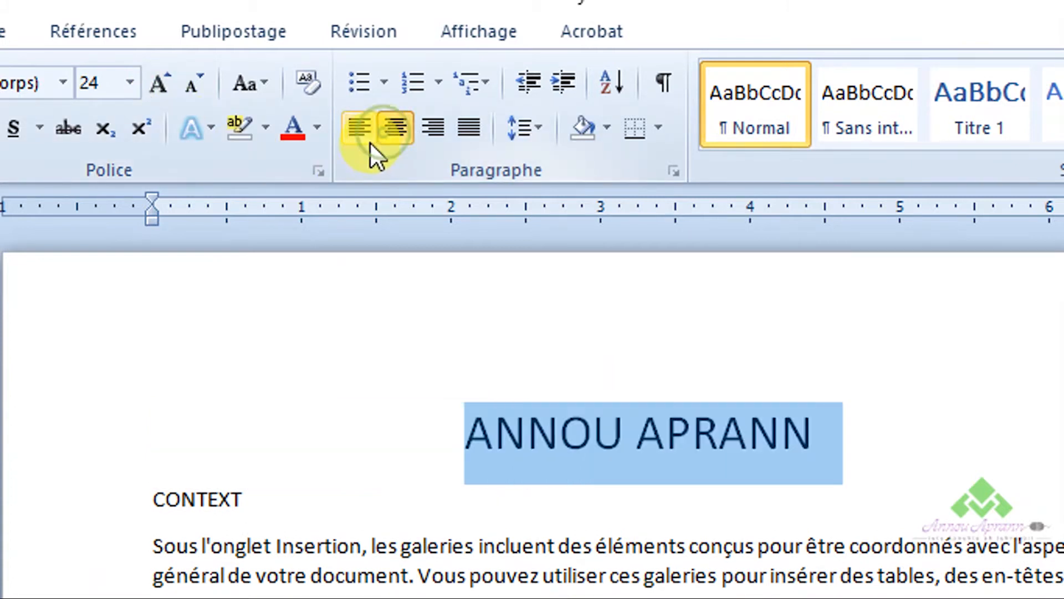
pyautogui.click(316, 128)
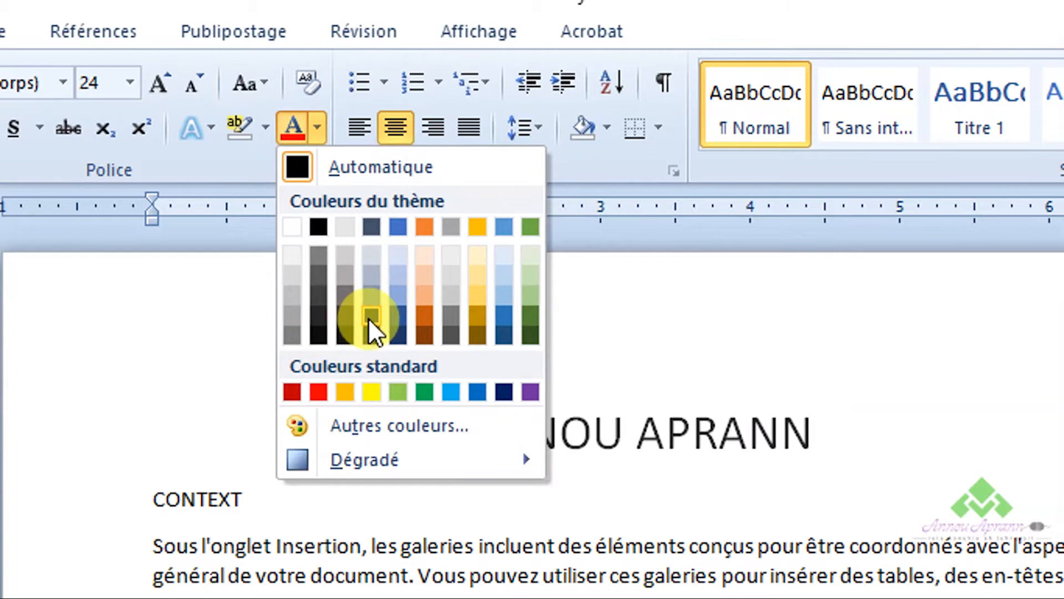
pyautogui.click(393, 316)
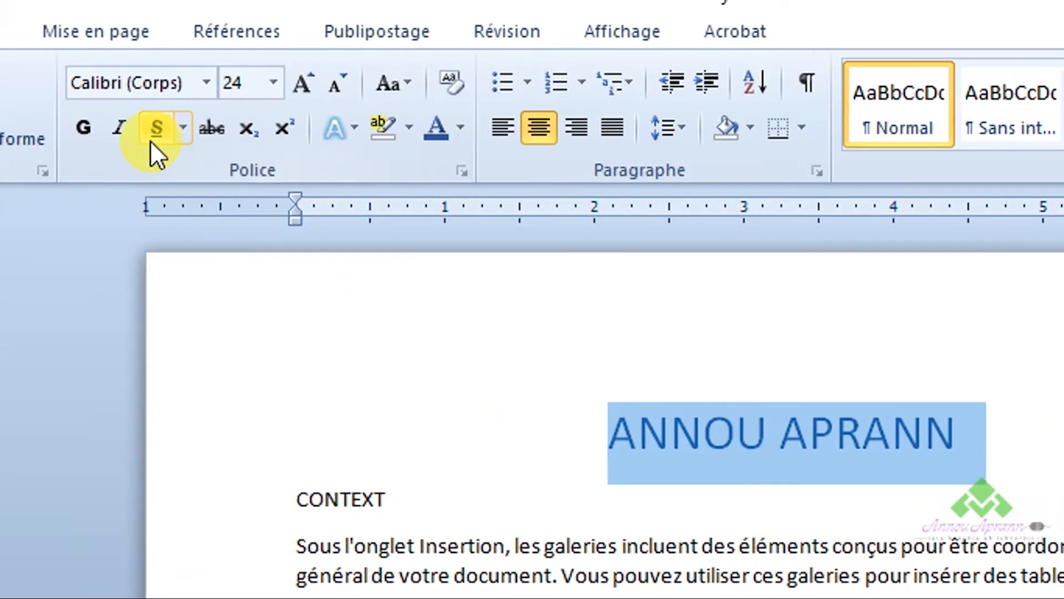
pyautogui.click(151, 126)
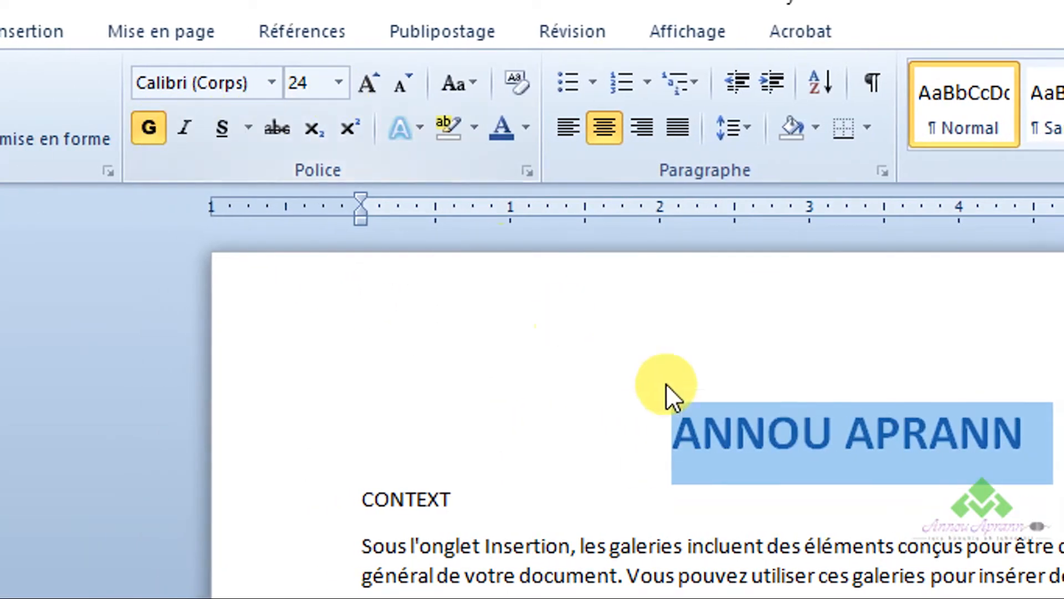
# Step: Format the CONTEXT heading as 14 pt bold text in the same dark blue as the title
pyautogui.click(797, 496)
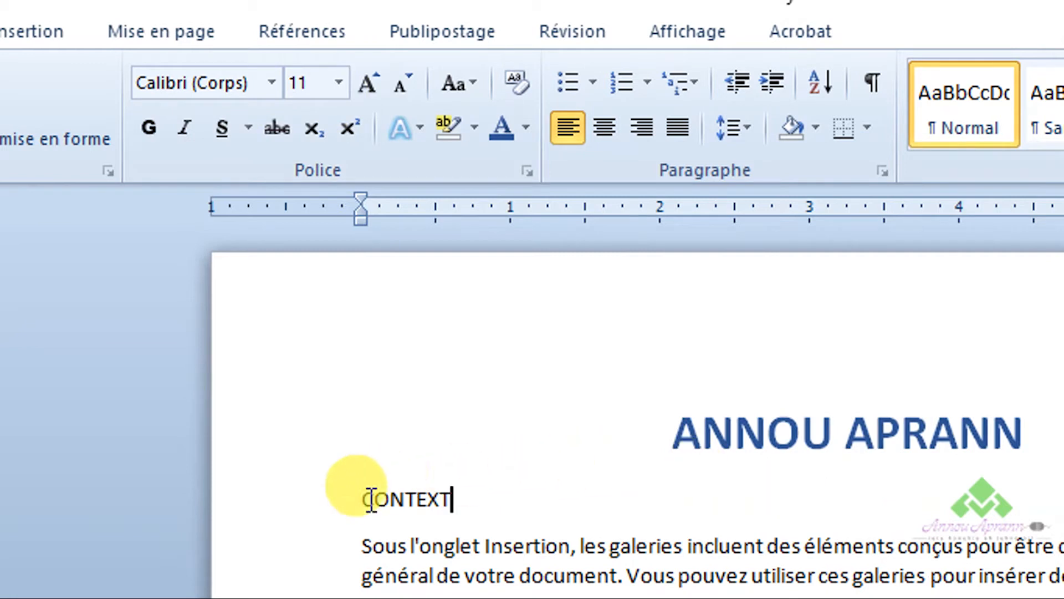
pyautogui.click(299, 501)
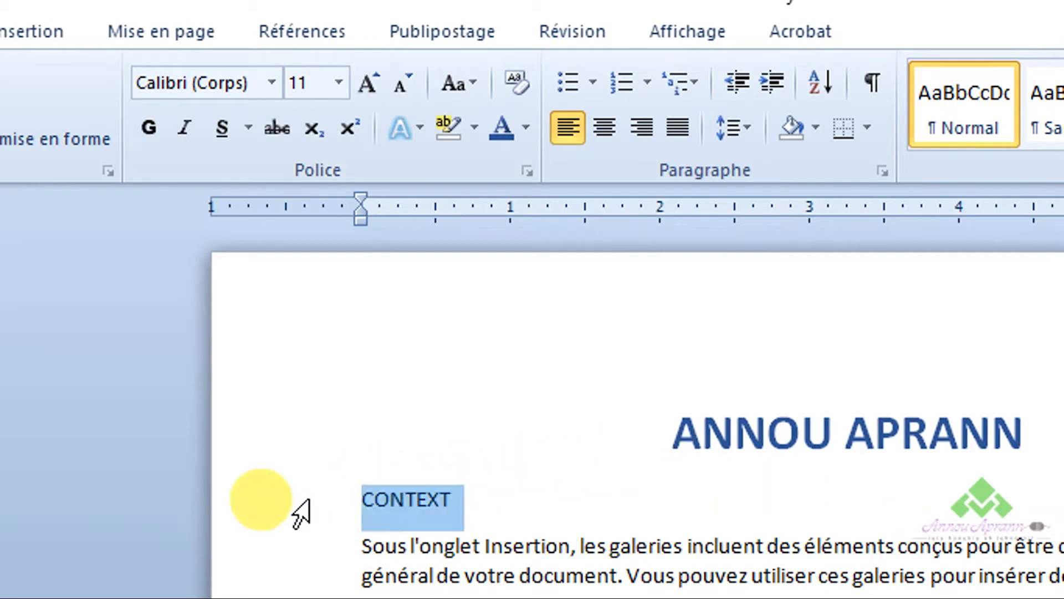
pyautogui.click(367, 84)
pyautogui.click(367, 84)
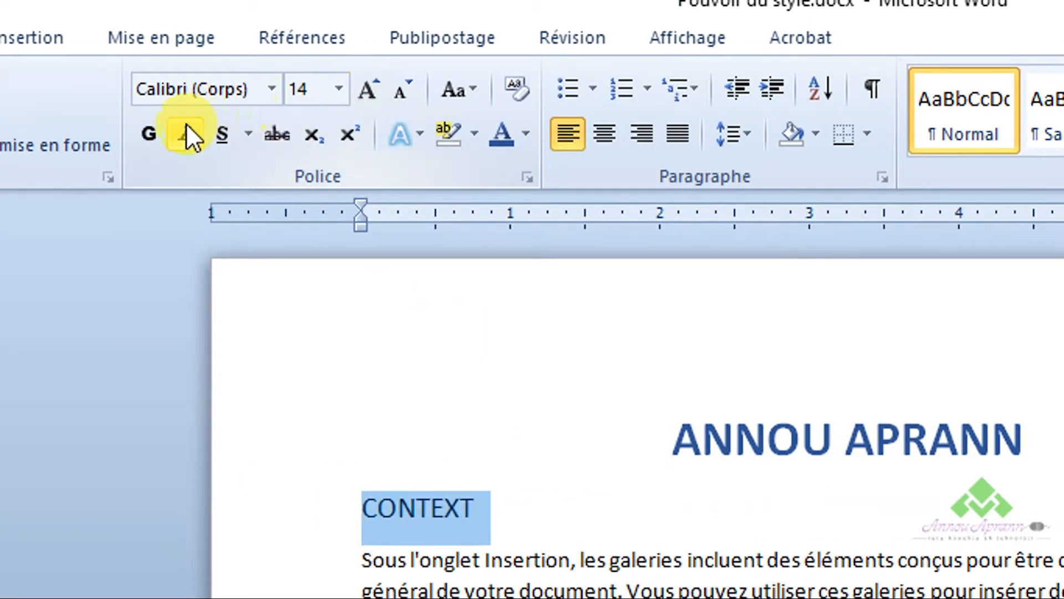
pyautogui.click(165, 130)
pyautogui.click(496, 138)
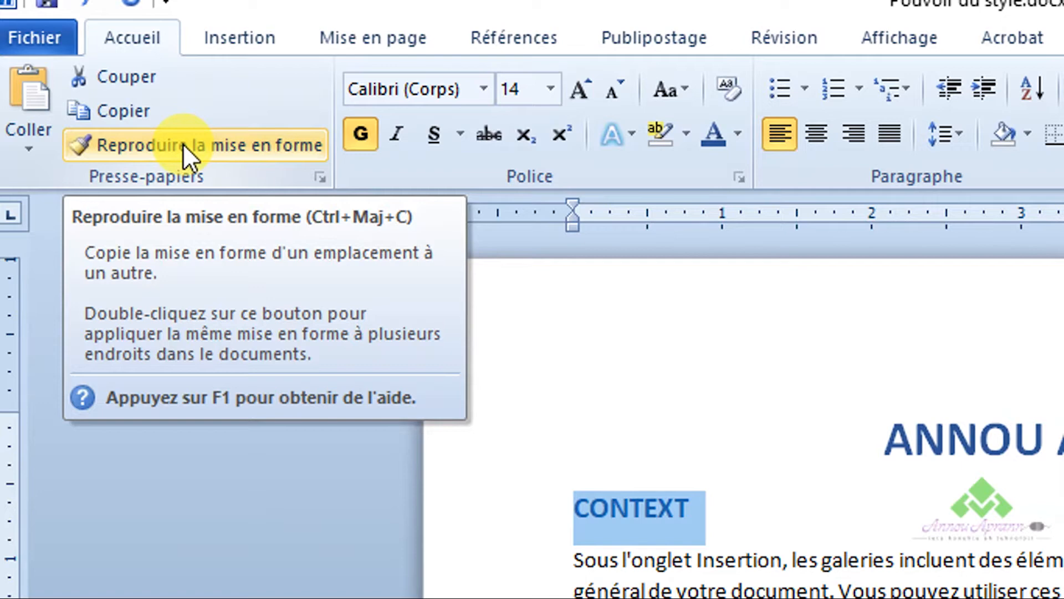
# Step: Copy the CONTEXT heading's formatting to the other section headings with Format Painter
pyautogui.click(183, 144)
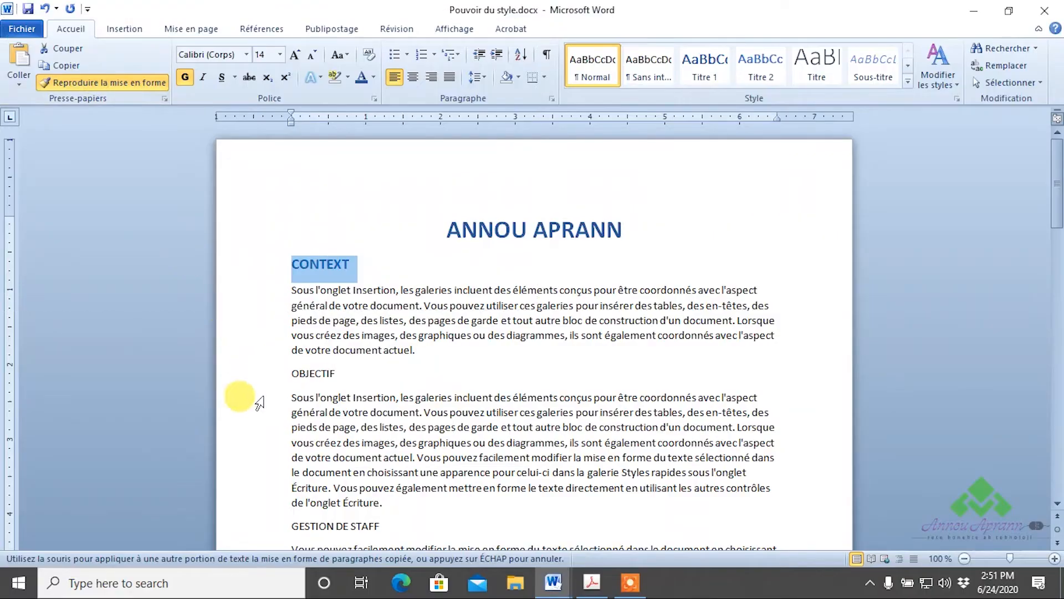
pyautogui.click(518, 598)
pyautogui.scroll(-3, 260, 382)
pyautogui.click(266, 419)
pyautogui.scroll(-3, 260, 422)
pyautogui.click(266, 366)
pyautogui.click(268, 473)
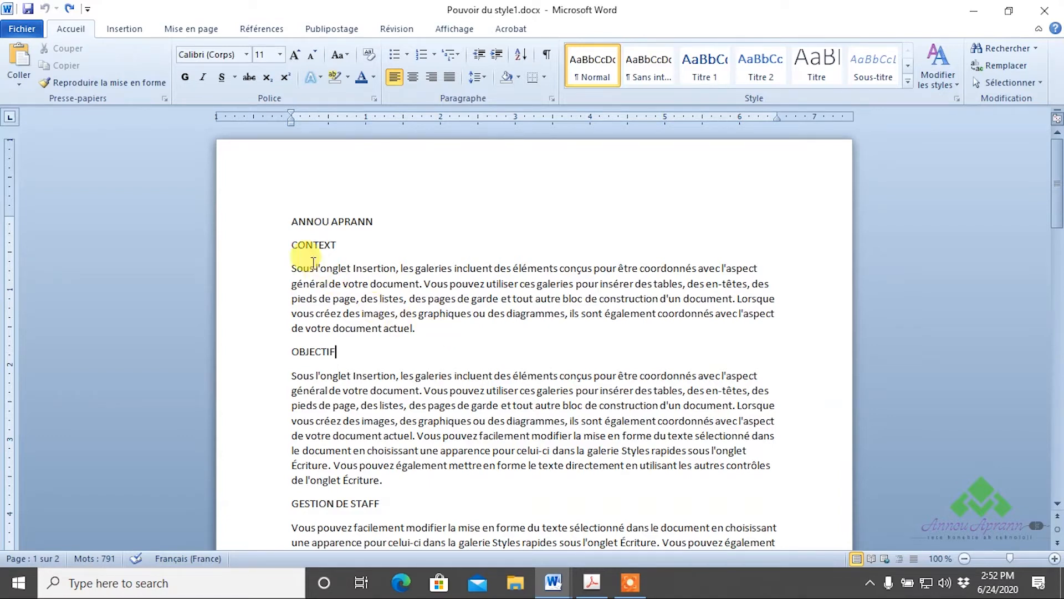
# Step: In Pouvoir du style1.docx, style the CONTEXT heading, respelled as Contexte, as Titre and the OBJECTIF heading as Titre 1
pyautogui.click(259, 229)
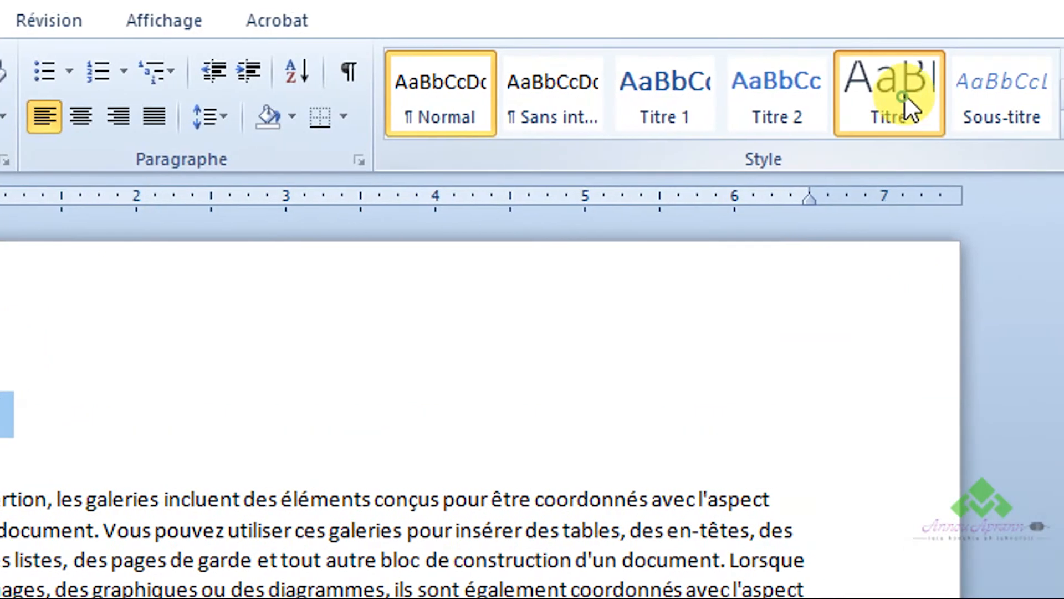
pyautogui.click(910, 107)
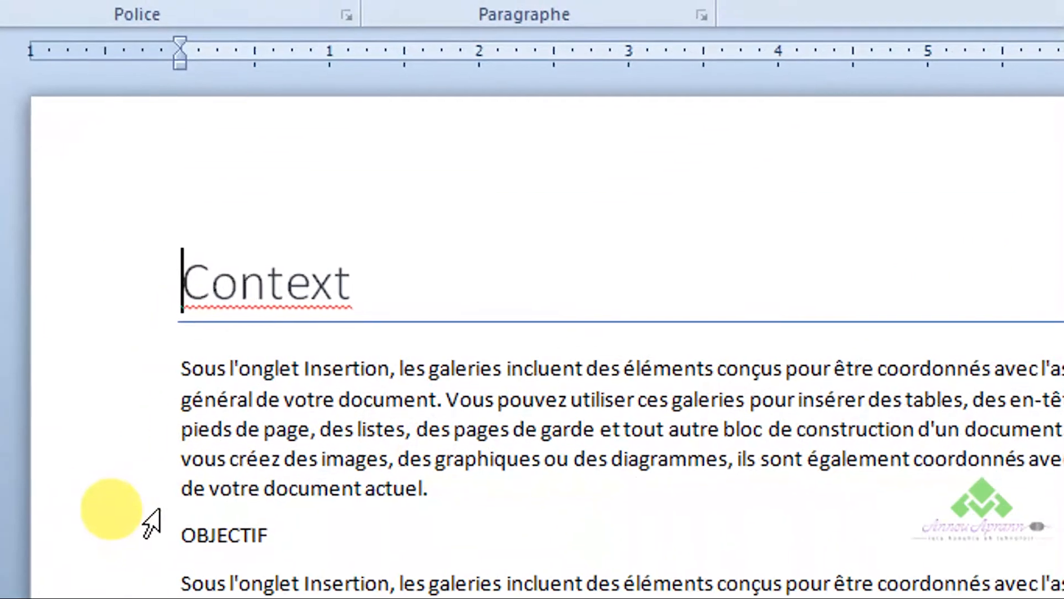
pyautogui.click(160, 501)
pyautogui.click(150, 525)
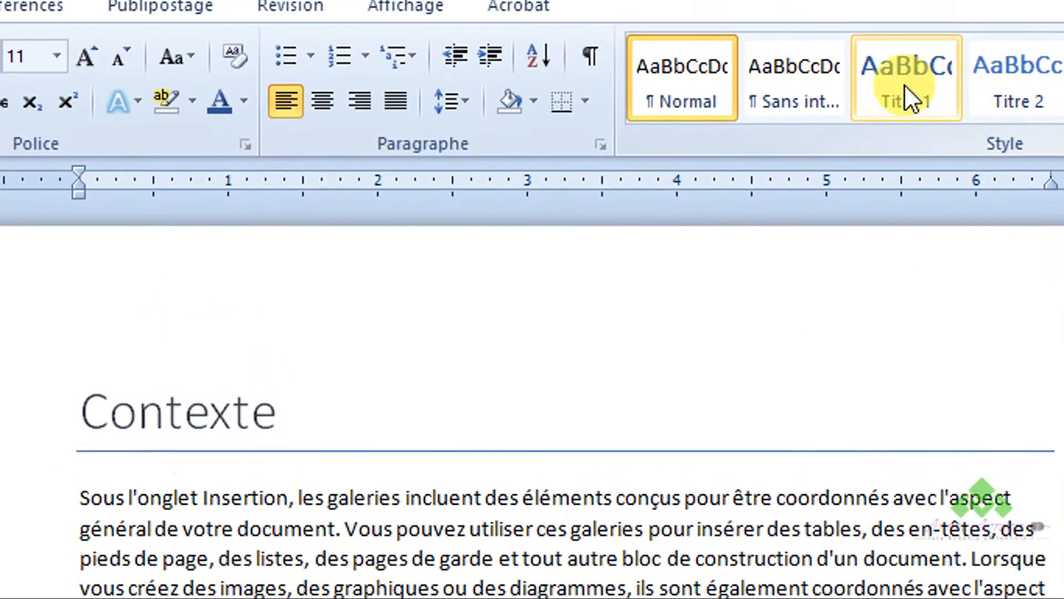
pyautogui.click(910, 100)
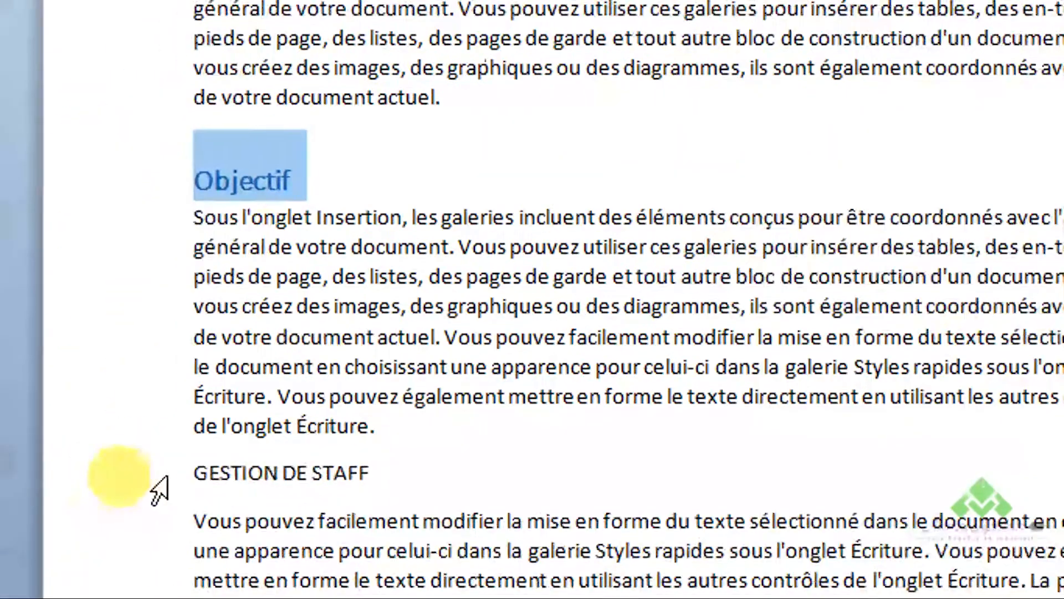
# Step: Apply the Titre 2 style to the GESTION DE STAFF heading and copy its formatting to the MISSION and VISION headings
pyautogui.click(156, 486)
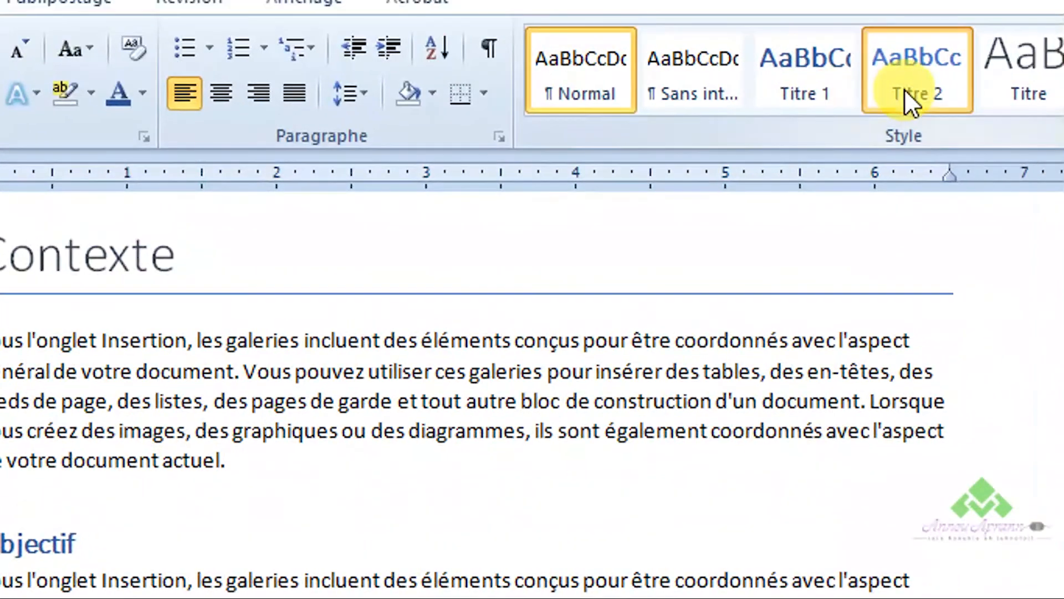
pyautogui.click(903, 90)
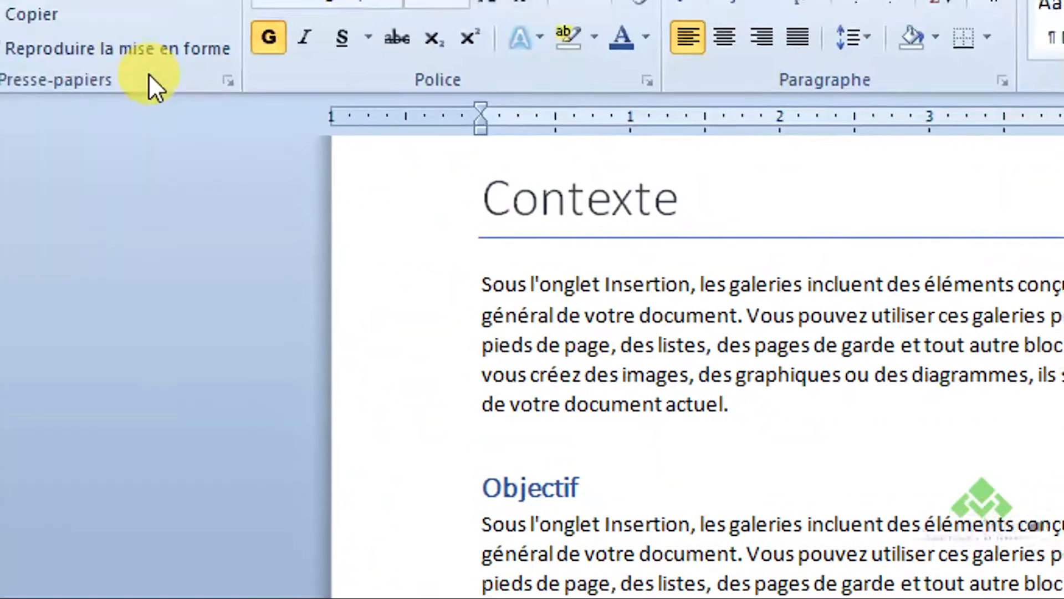
pyautogui.click(147, 56)
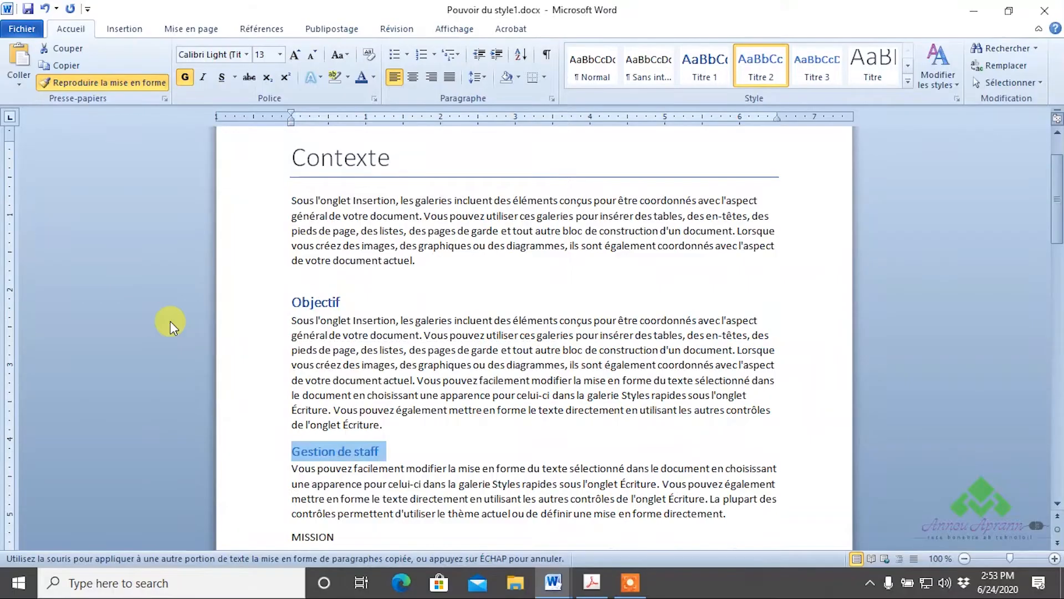
pyautogui.scroll(-3, 273, 558)
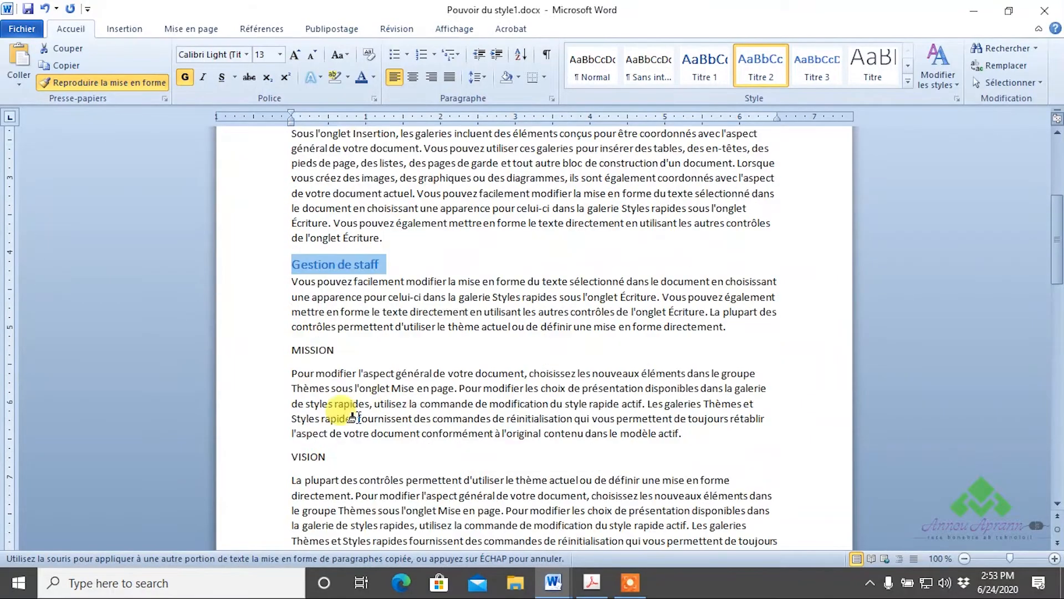
pyautogui.click(253, 350)
pyautogui.click(248, 455)
# Step: Copy the Titre 2 formatting to the IDEOLOGIE and MEMBRES headings
pyautogui.scroll(-3, 266, 454)
pyautogui.click(279, 456)
pyautogui.scroll(-6, 266, 465)
pyautogui.click(273, 487)
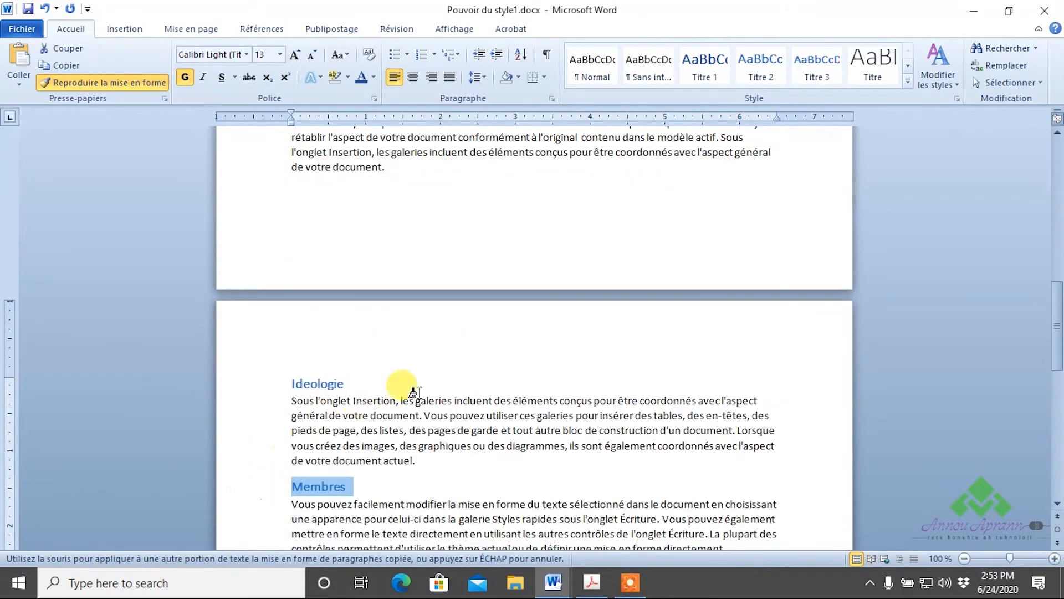
# Step: Copy the Titre 2 formatting to the HEURE DE FONCTIONNEMENT and REGULARISATION headings, and end the format copying
pyautogui.scroll(-3, 316, 456)
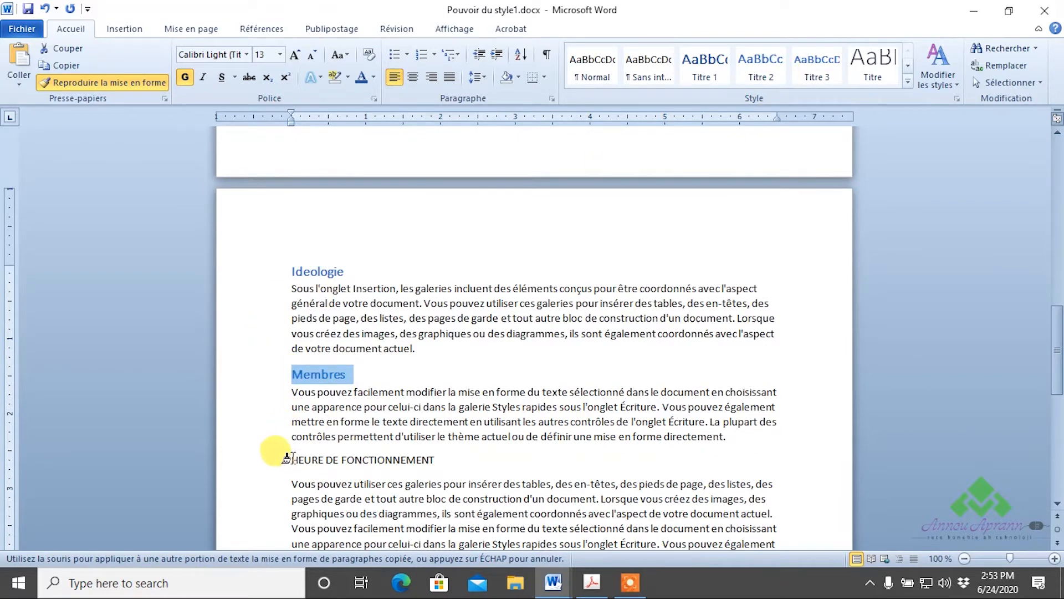
pyautogui.click(273, 464)
pyautogui.scroll(-3, 261, 460)
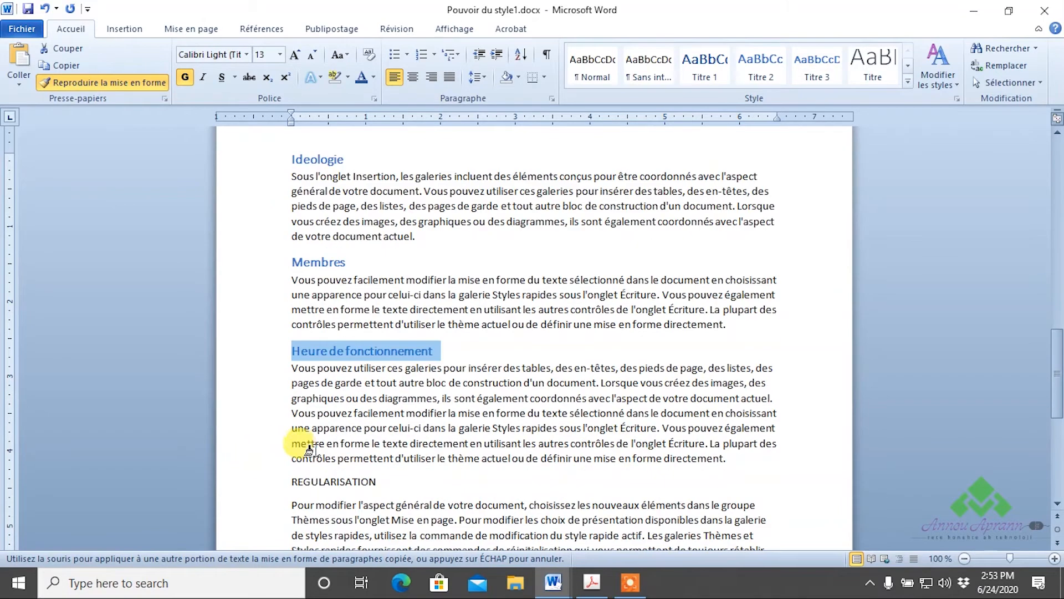
pyautogui.click(270, 486)
pyautogui.scroll(-2, 270, 487)
pyautogui.scroll(10, 310, 382)
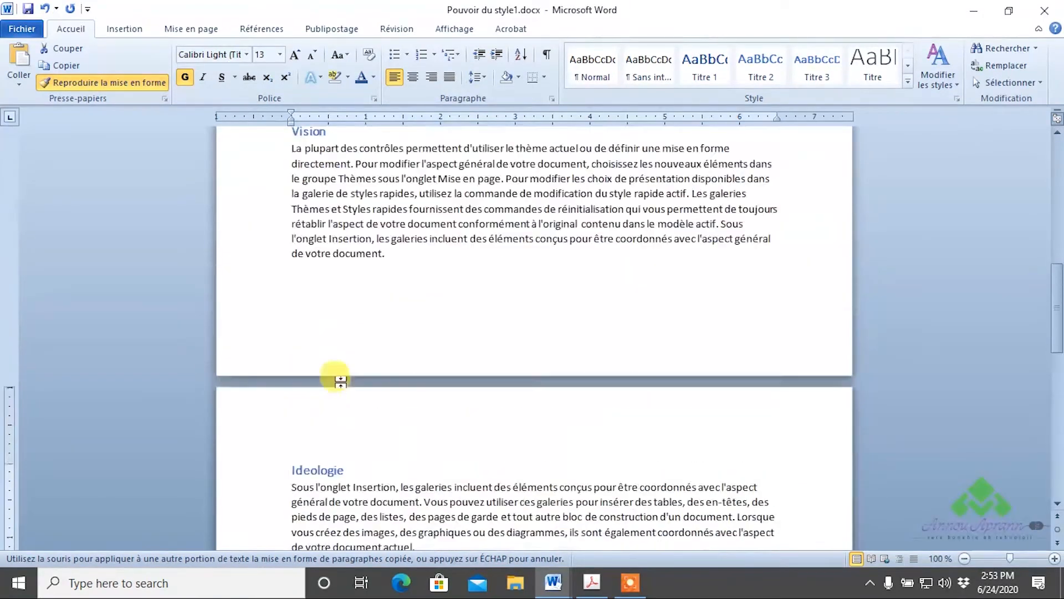
pyautogui.scroll(8, 335, 381)
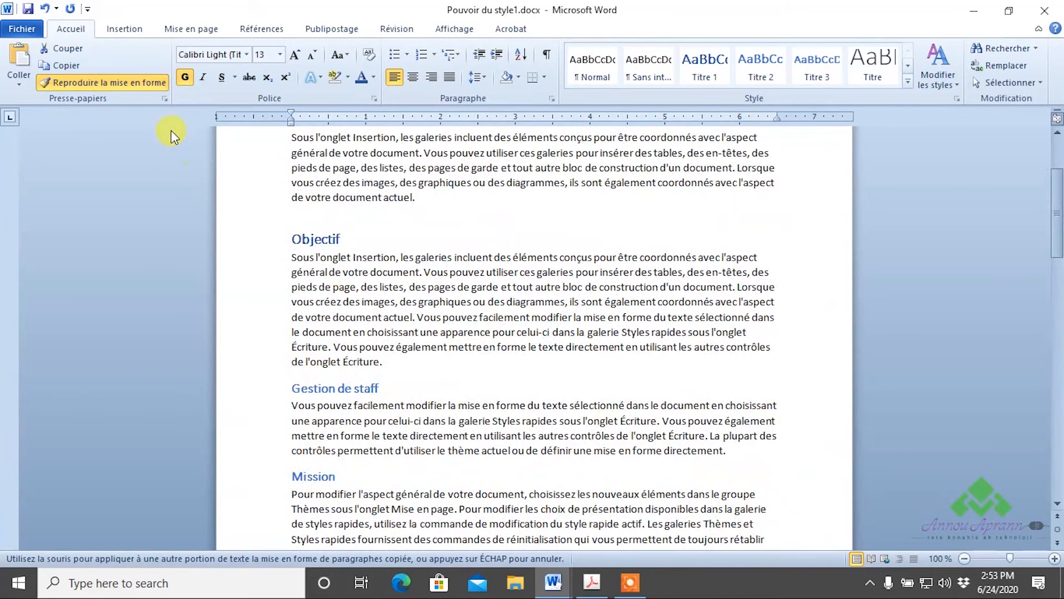
pyautogui.scroll(3, 544, 319)
pyautogui.scroll(1, 544, 319)
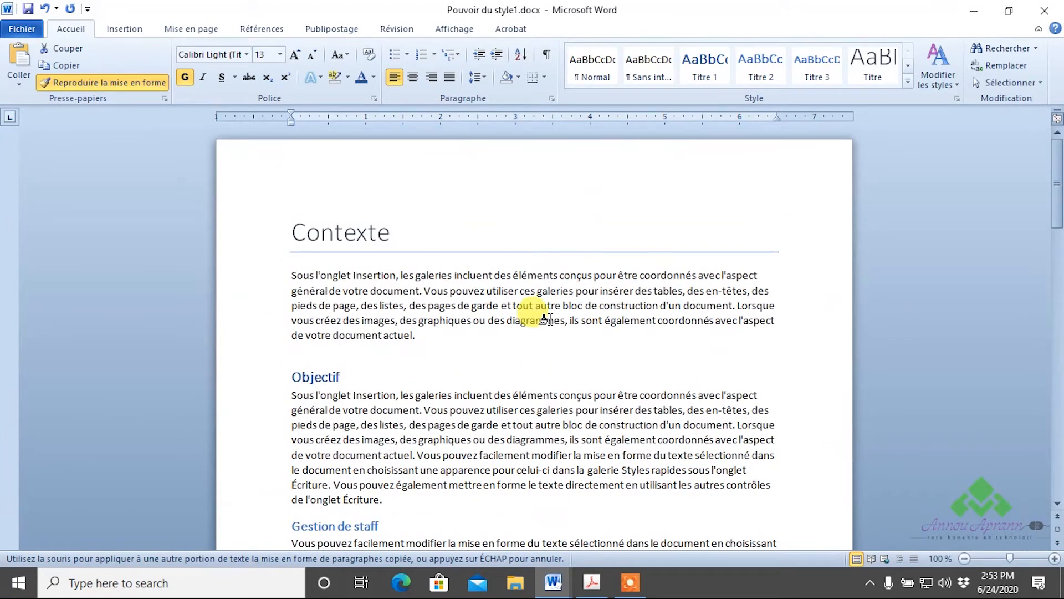
pyautogui.click(160, 84)
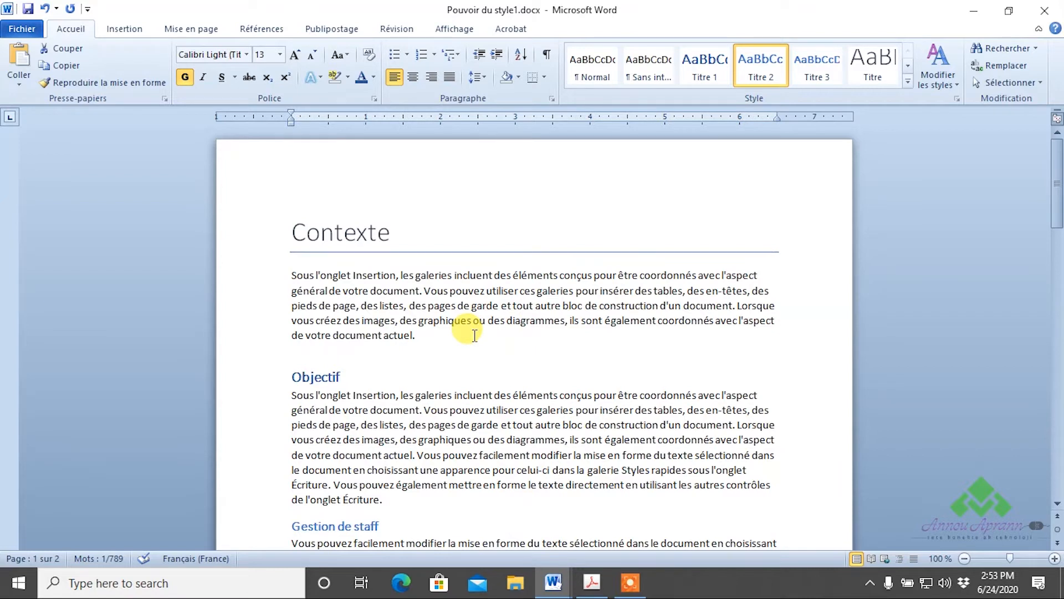
# Step: Change the document's style set to Soigné
pyautogui.click(532, 364)
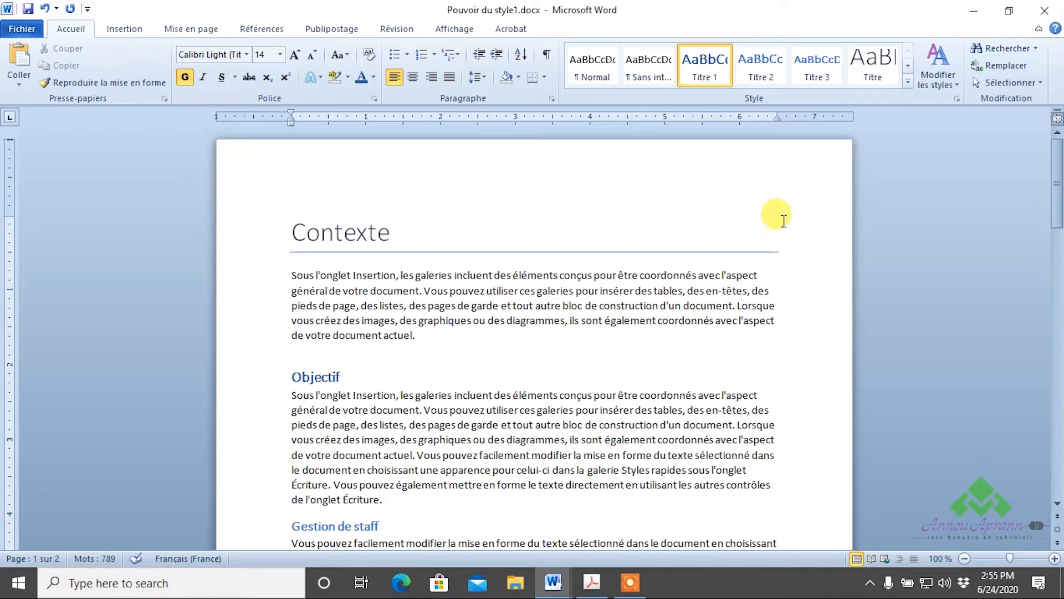
pyautogui.click(705, 210)
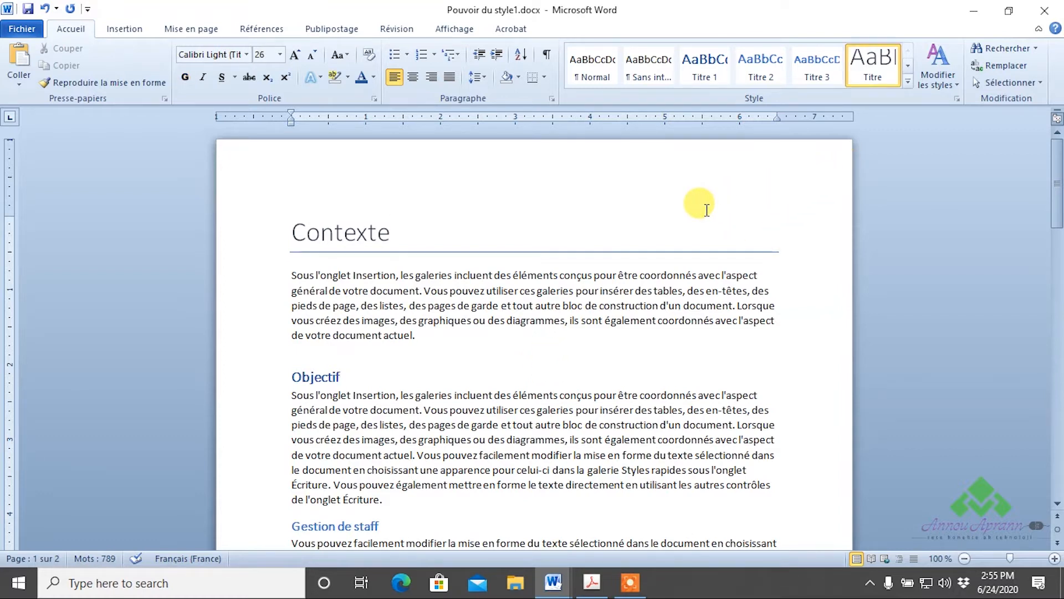
pyautogui.click(938, 78)
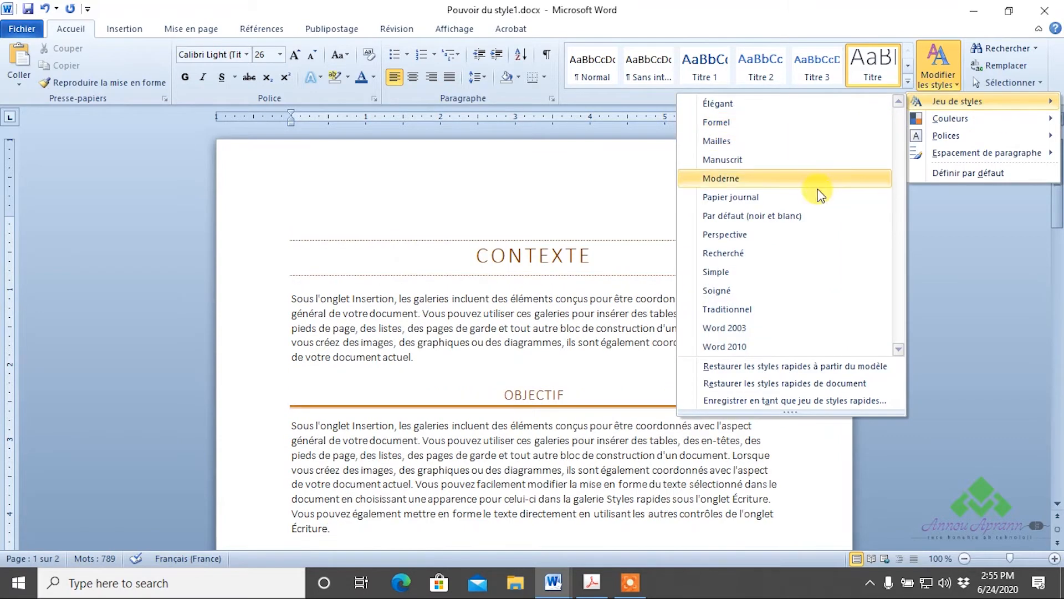
pyautogui.click(756, 286)
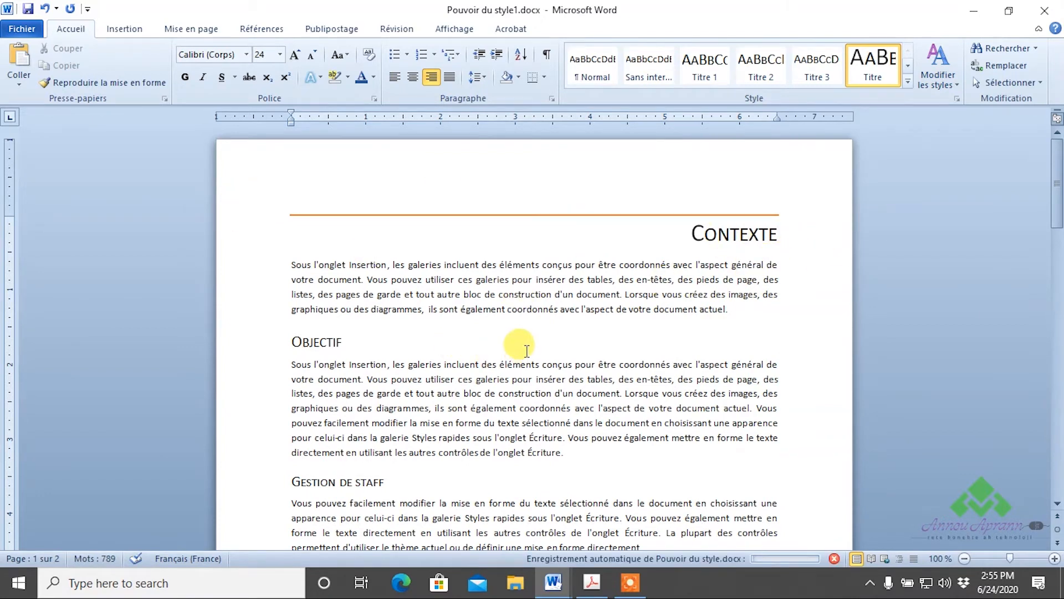
pyautogui.scroll(-5, 527, 349)
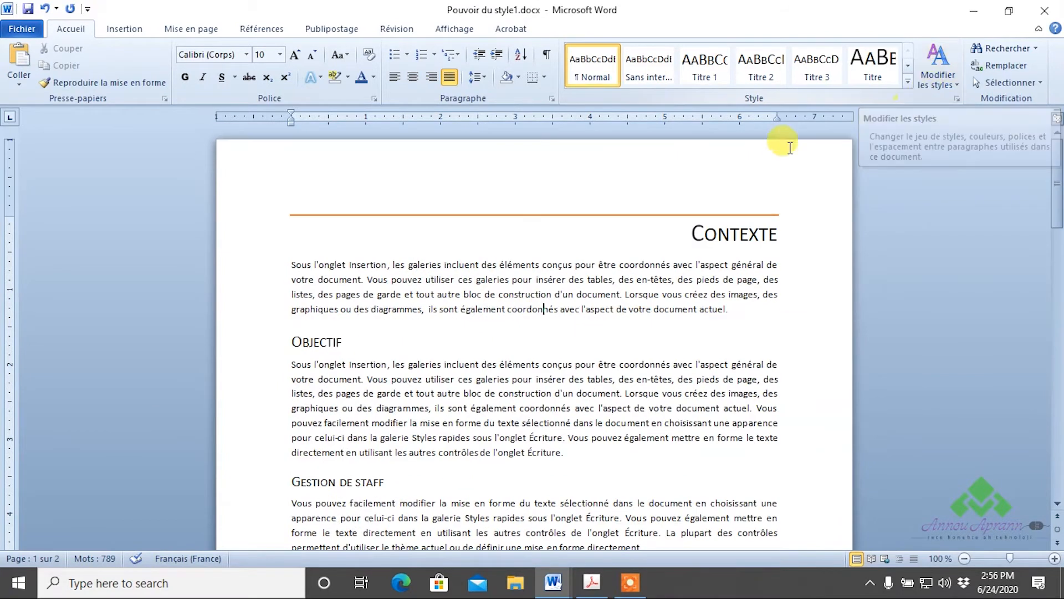
# Step: Change the style set of Pouvoir du style1.docx to Recherché
pyautogui.click(932, 78)
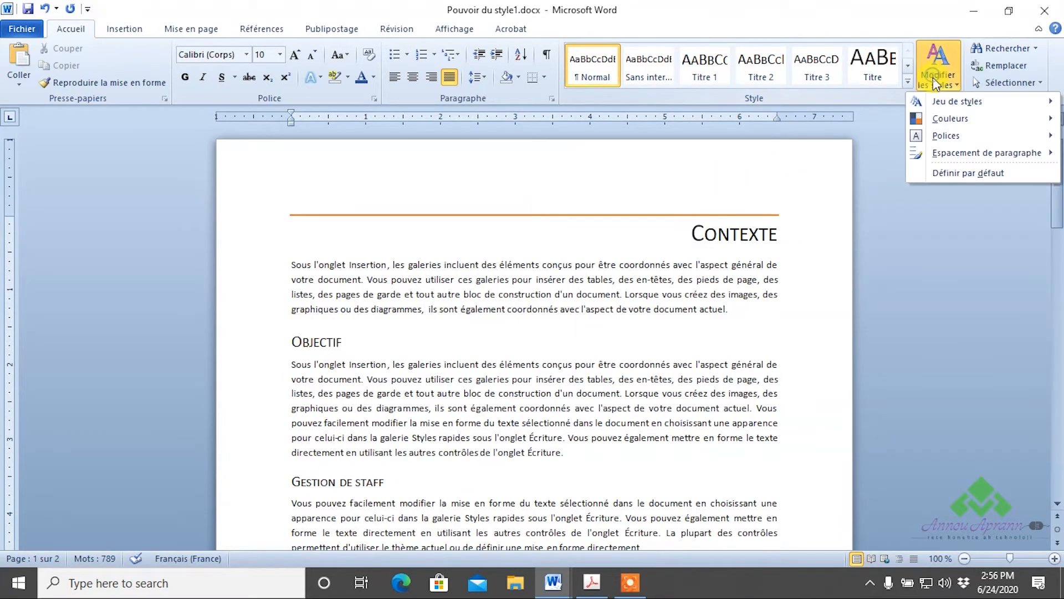
pyautogui.moveTo(936, 105)
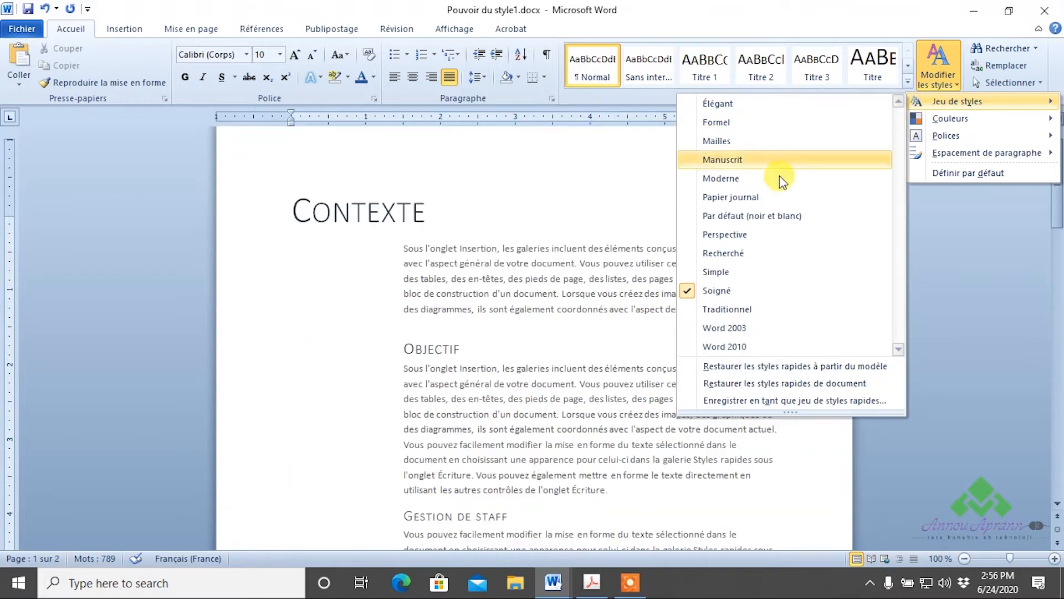
pyautogui.click(751, 258)
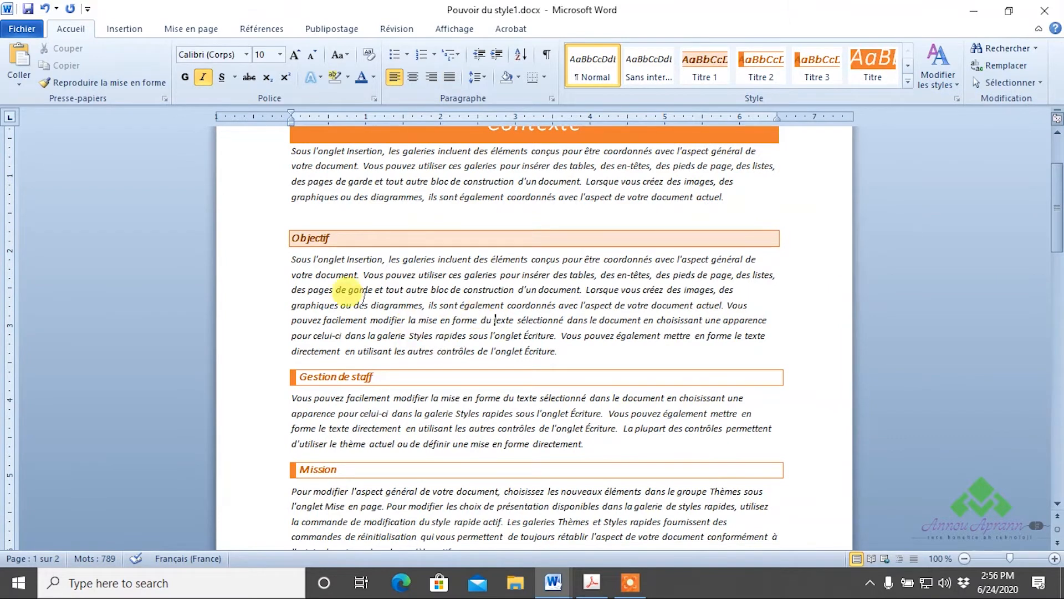
# Step: Switch to Pouvoir du style.docx and change its style set to Recherché
pyautogui.moveTo(553, 582)
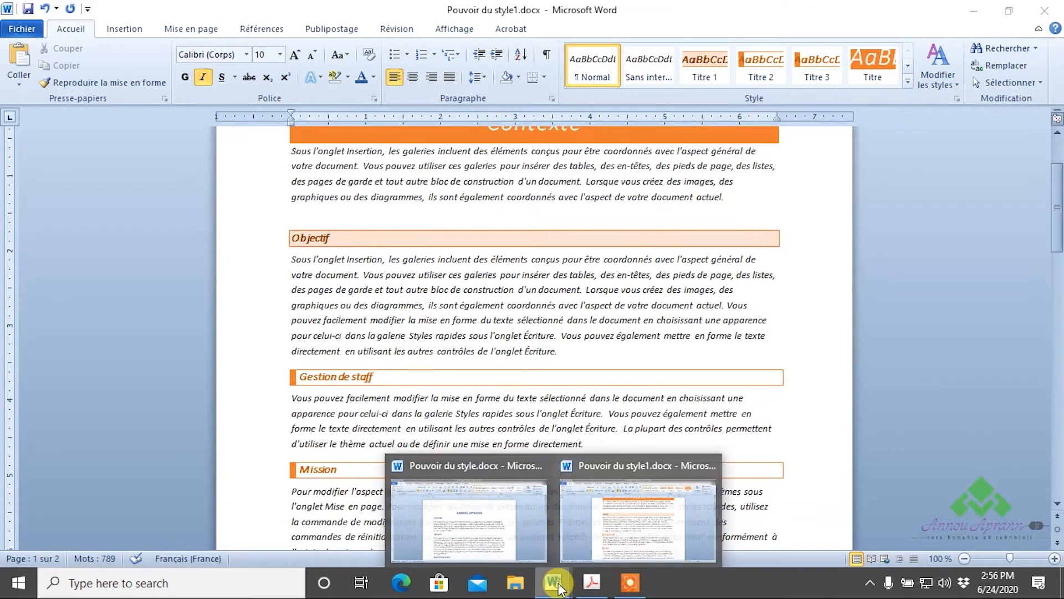
pyautogui.click(452, 515)
pyautogui.click(543, 289)
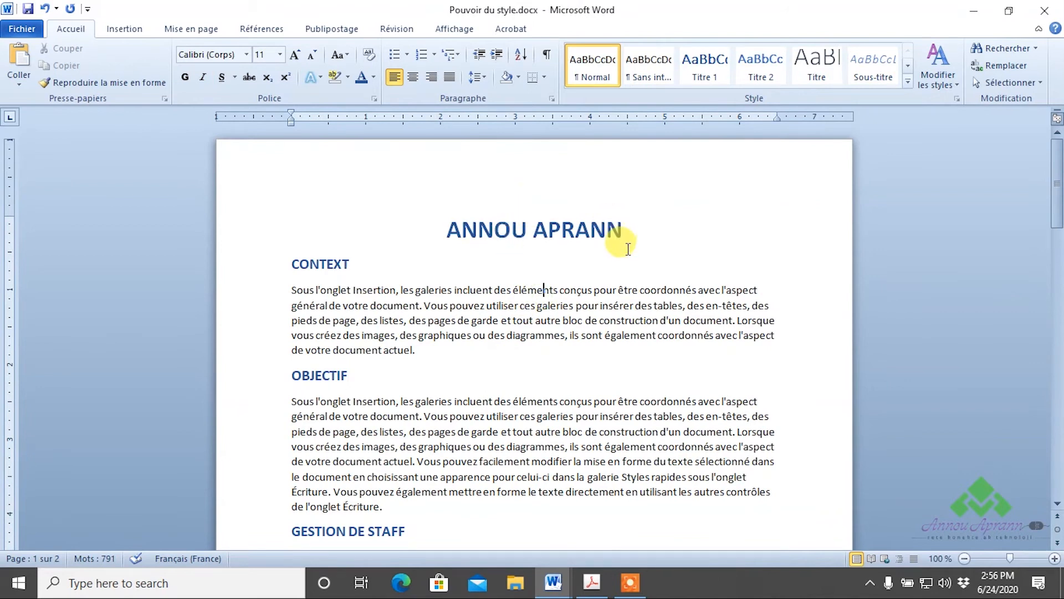
pyautogui.click(948, 79)
pyautogui.moveTo(946, 100)
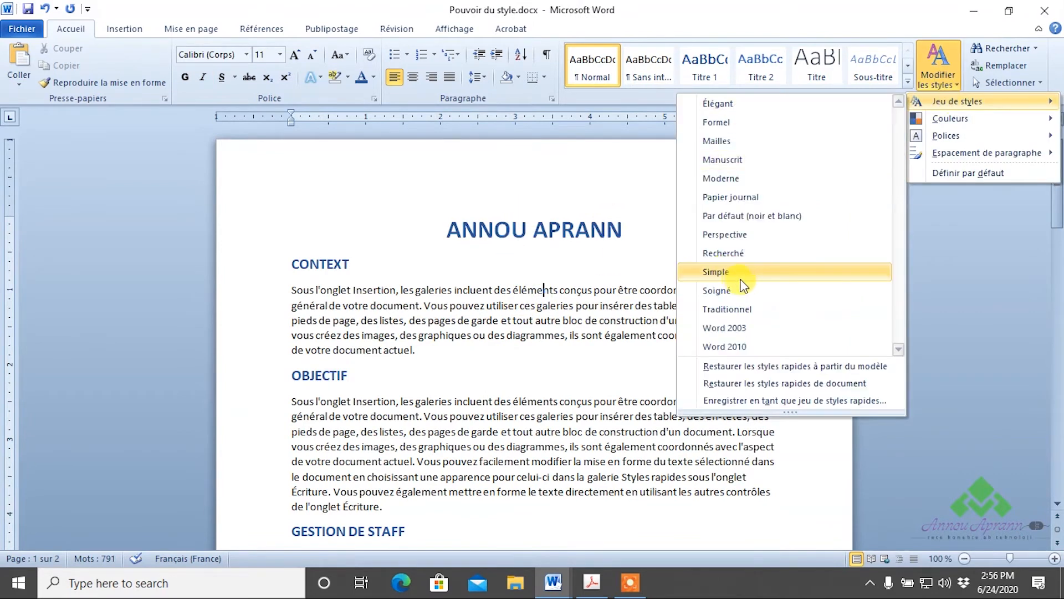
pyautogui.click(756, 250)
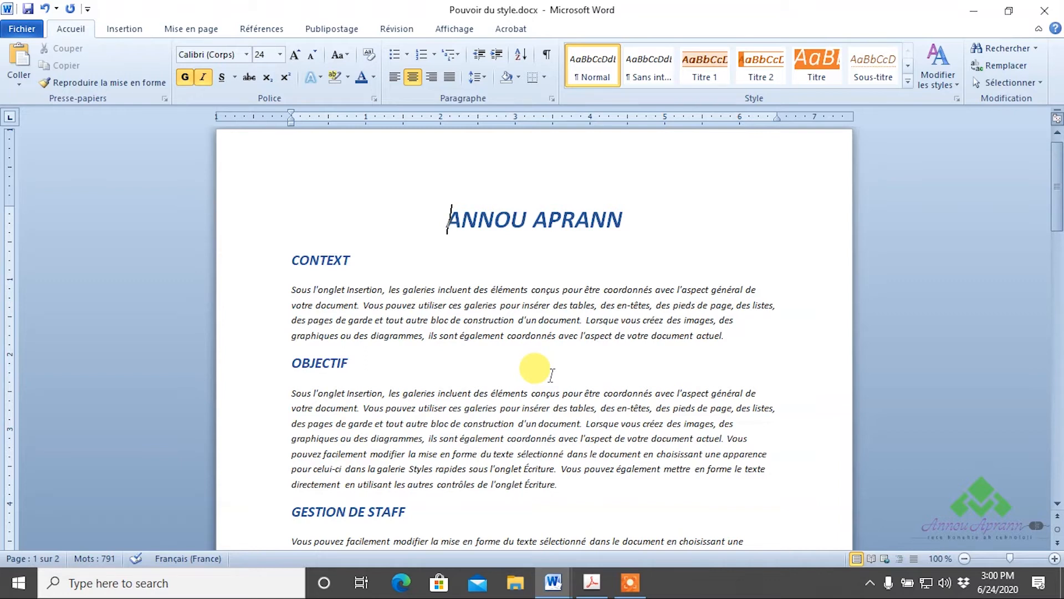
# Step: Return to Pouvoir du style1.docx, change its style set to Élégant, and review the headings through the document
pyautogui.click(560, 587)
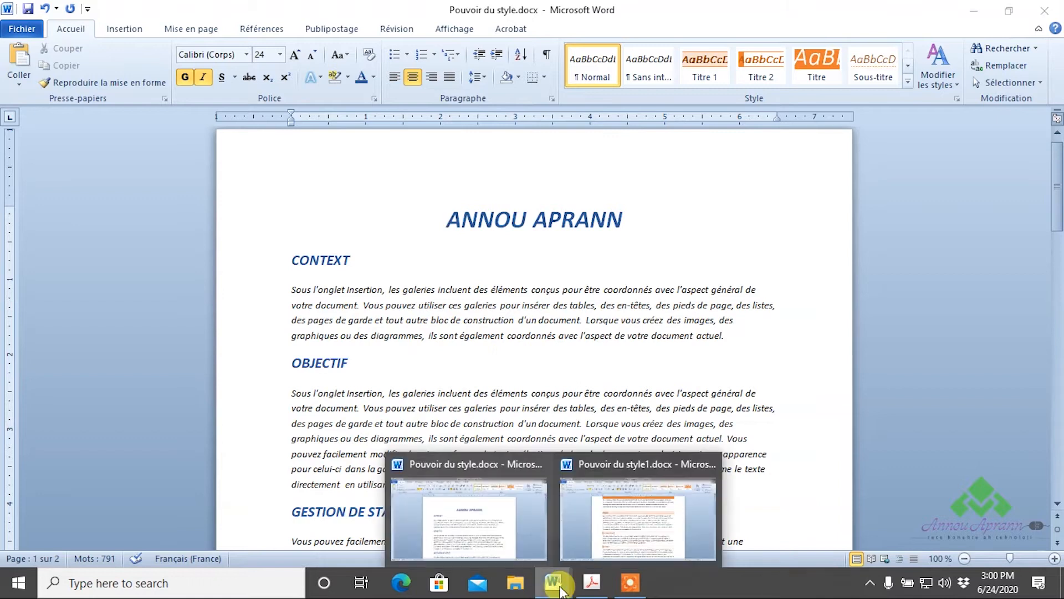
pyautogui.moveTo(615, 507)
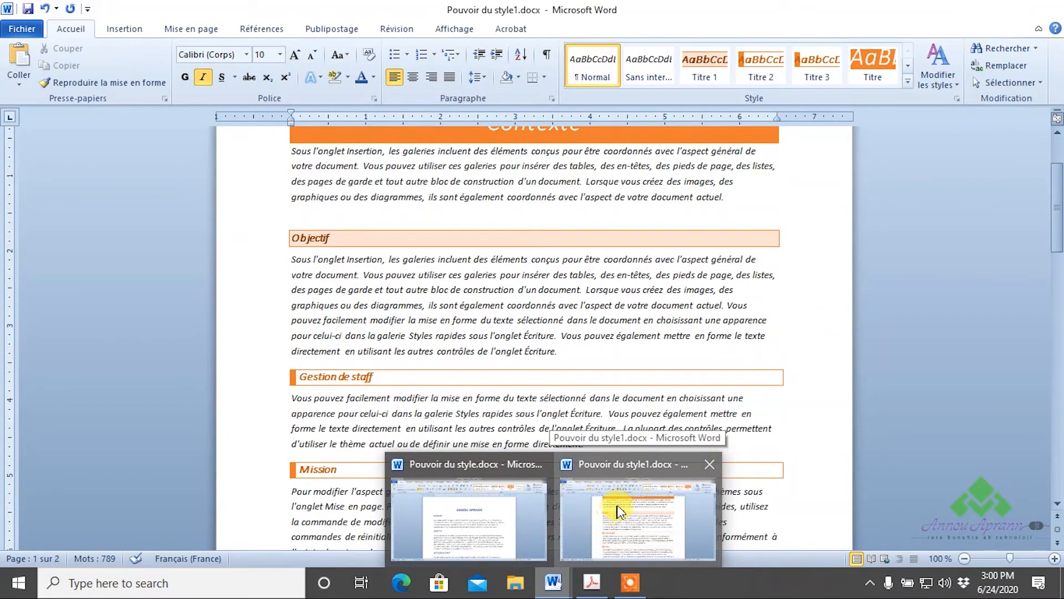
pyautogui.click(617, 510)
pyautogui.scroll(3, 510, 365)
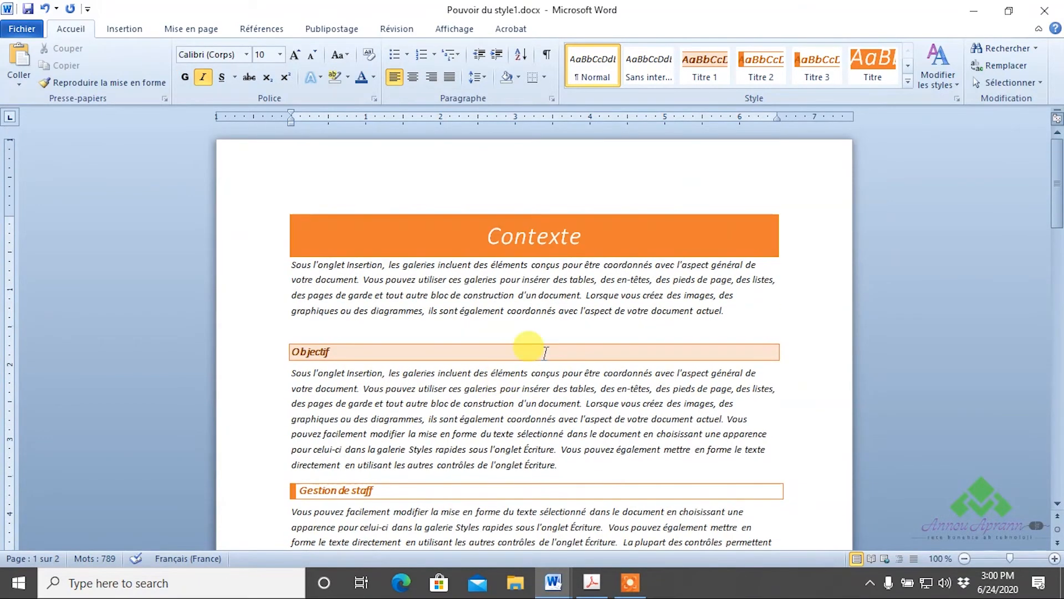
pyautogui.click(909, 82)
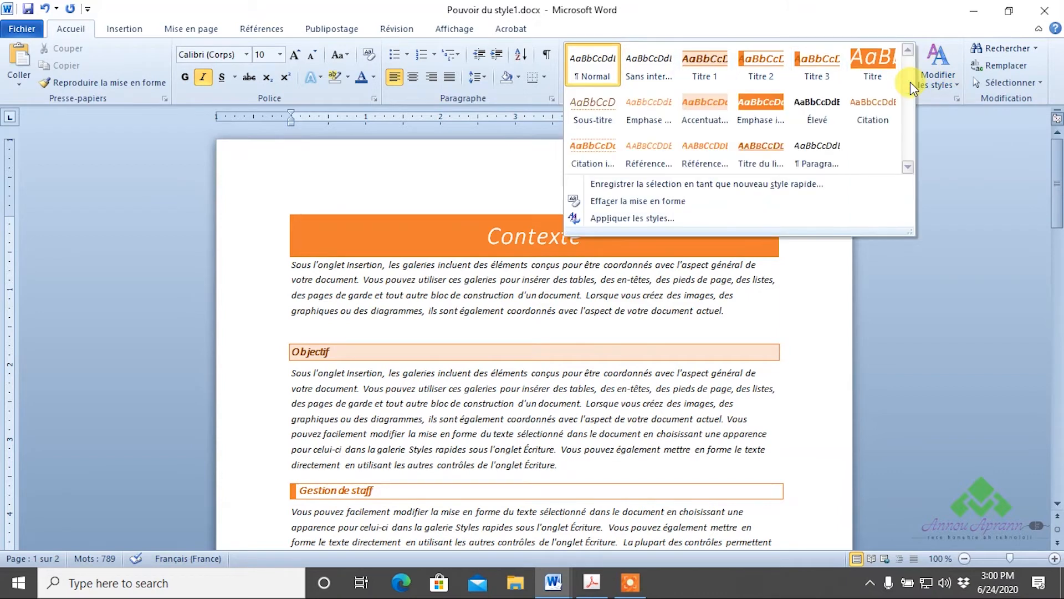
pyautogui.click(937, 78)
pyautogui.moveTo(943, 102)
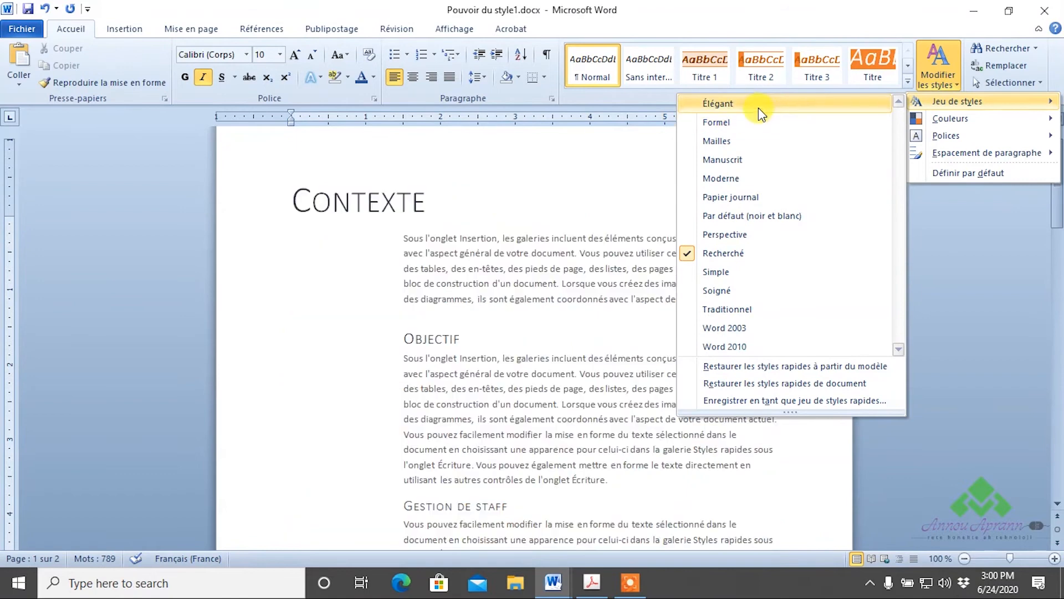
pyautogui.click(758, 107)
pyautogui.scroll(-3, 574, 276)
pyautogui.scroll(-20, 575, 275)
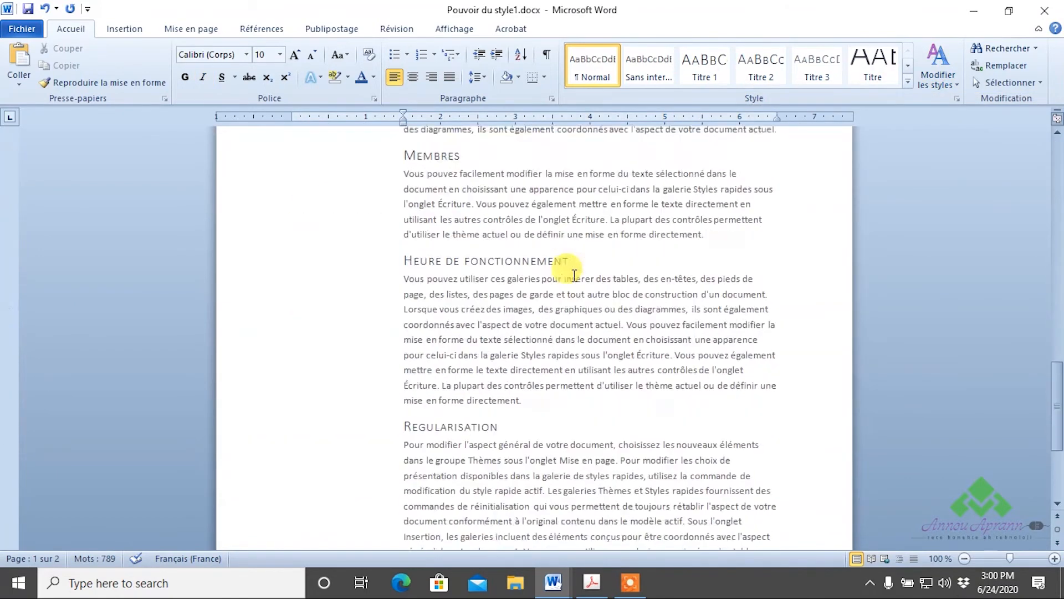
pyautogui.scroll(-5, 574, 275)
pyautogui.scroll(4, 574, 275)
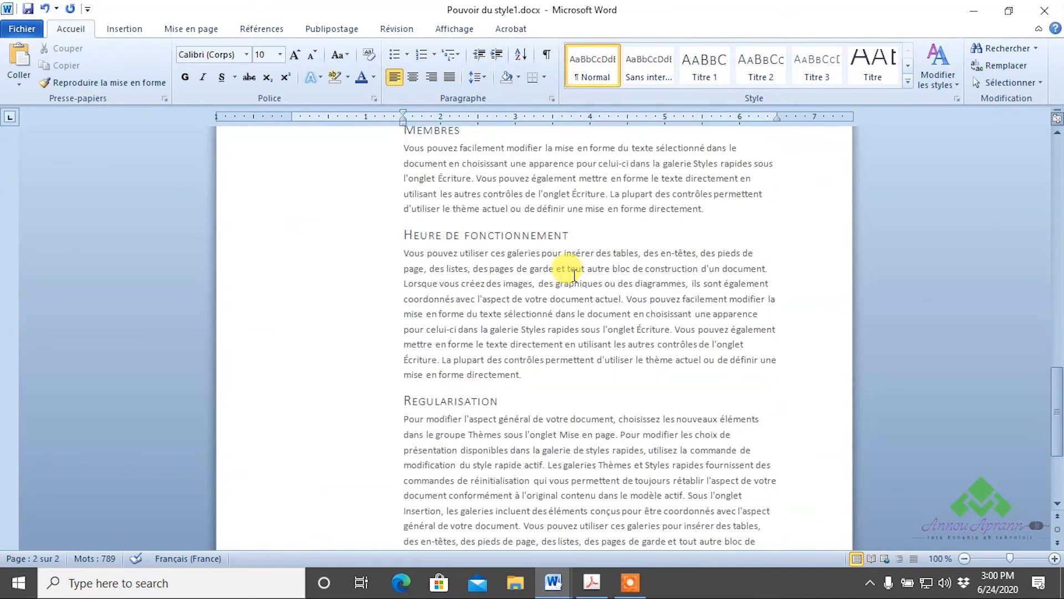
# Step: Insert a page break right after the Contexte title so the body text starts on a new page
pyautogui.click(592, 582)
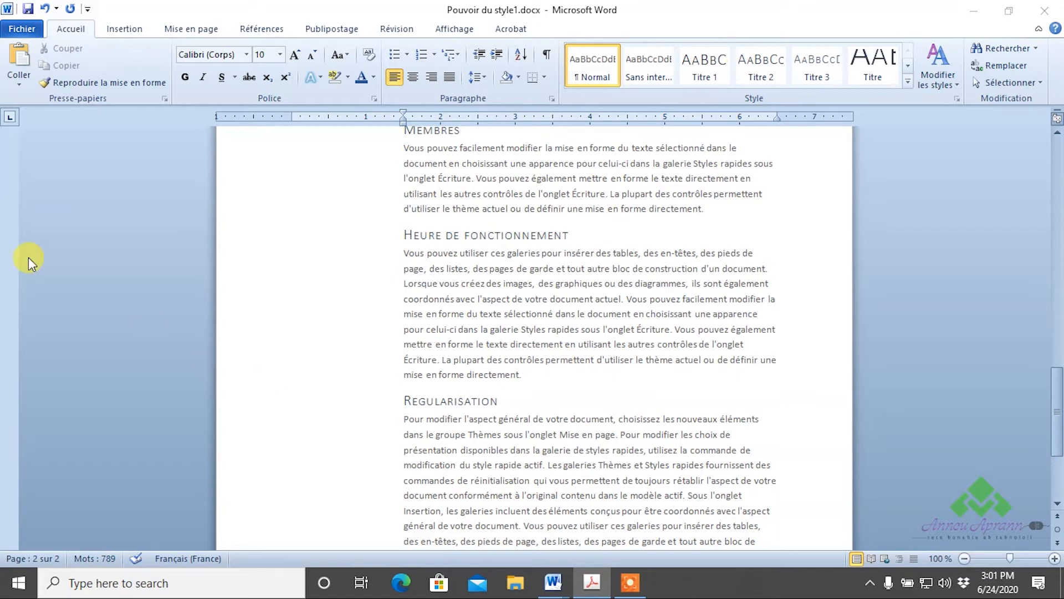
pyautogui.scroll(8, 638, 319)
pyautogui.scroll(15, 637, 322)
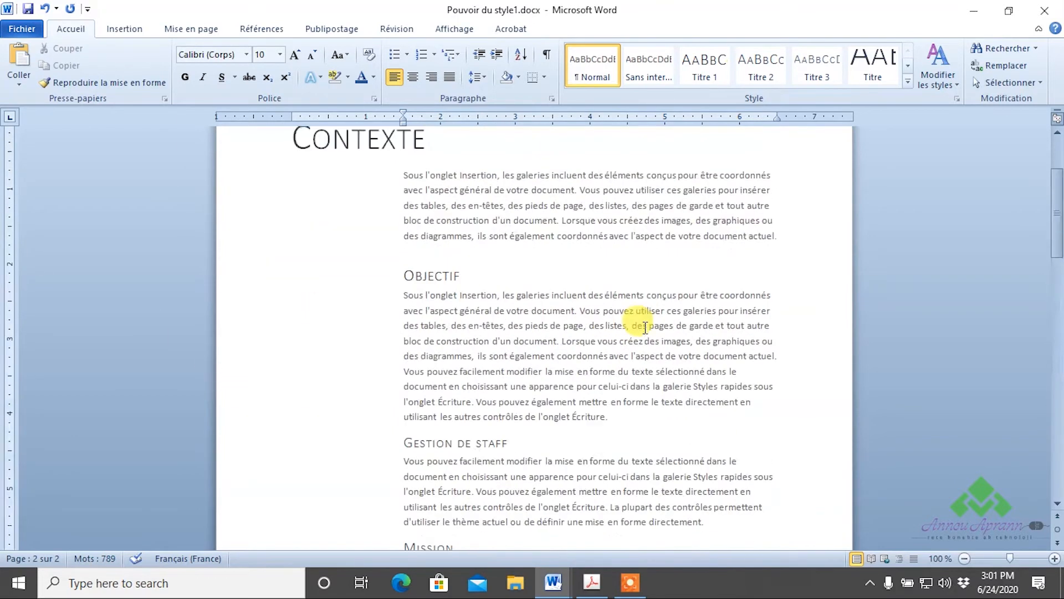
pyautogui.click(555, 247)
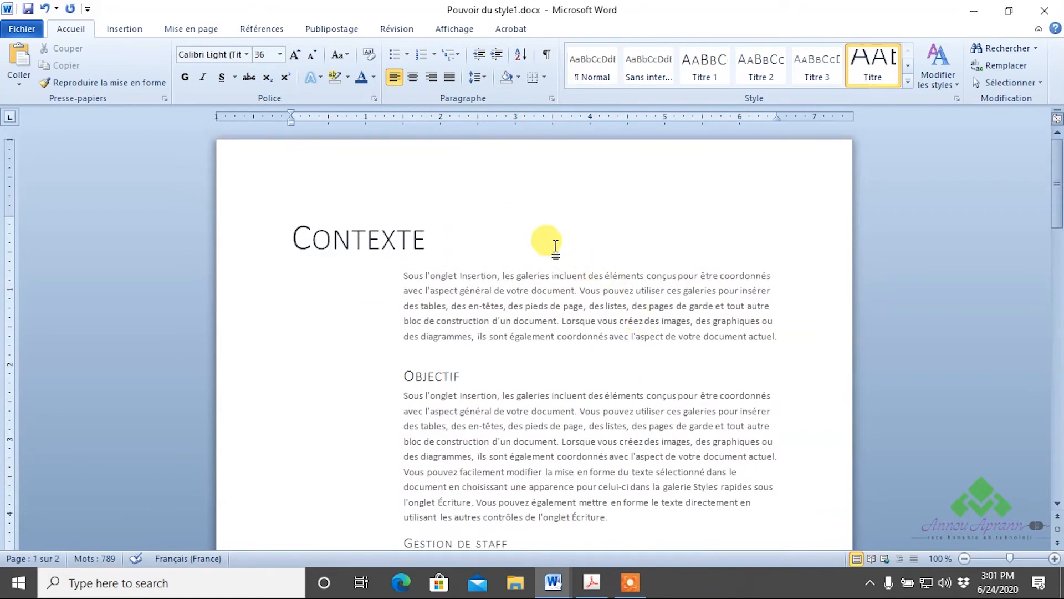
pyautogui.hotkey('ctrl', 'Return')
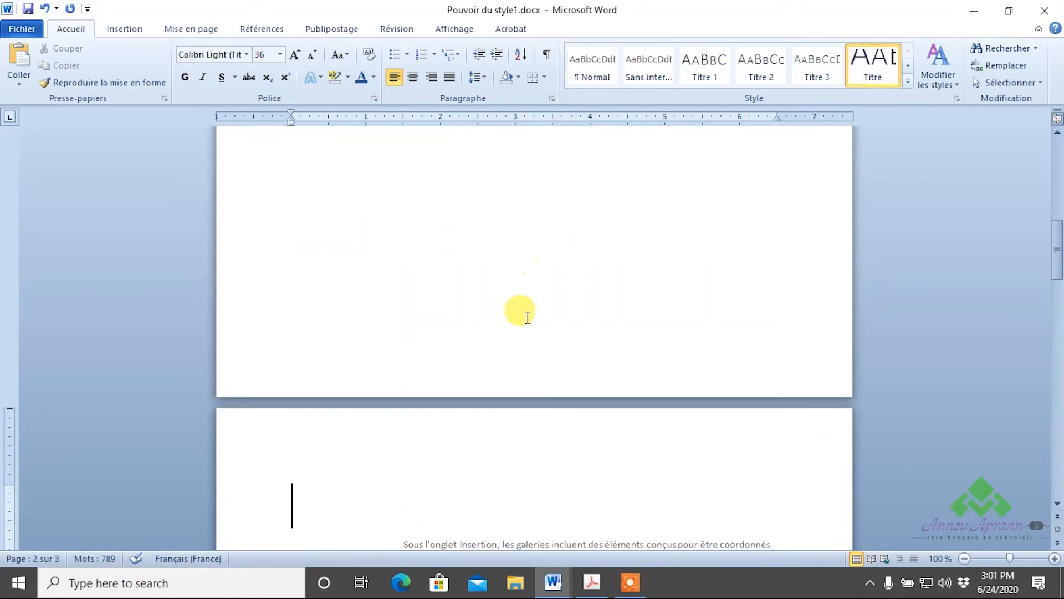
# Step: Insert the predefined Table automatique 1 table of contents below the Contexte title on the first page
pyautogui.scroll(-4, 518, 310)
pyautogui.scroll(10, 490, 304)
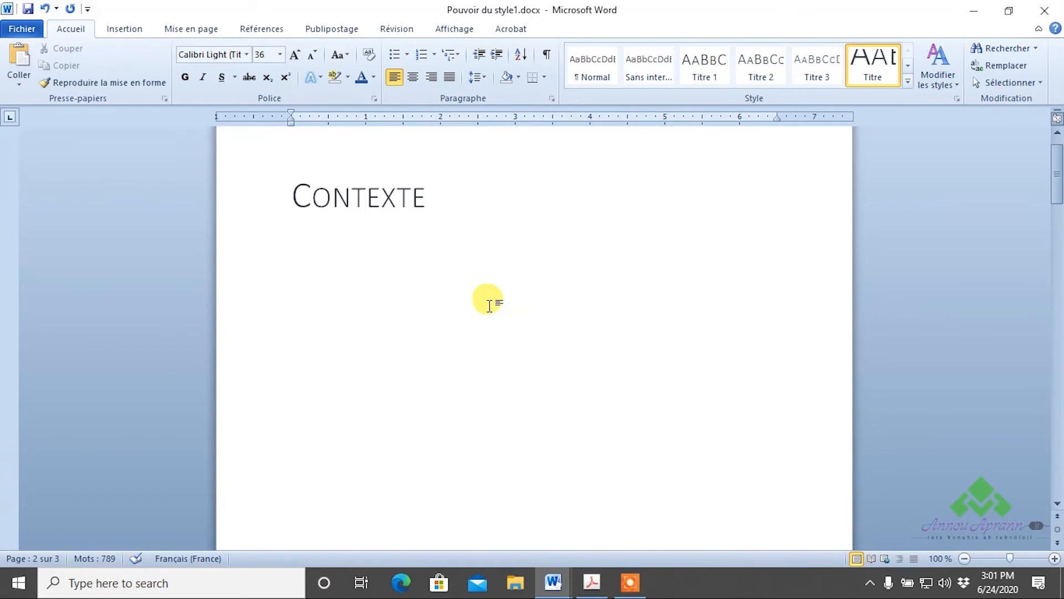
pyautogui.click(323, 298)
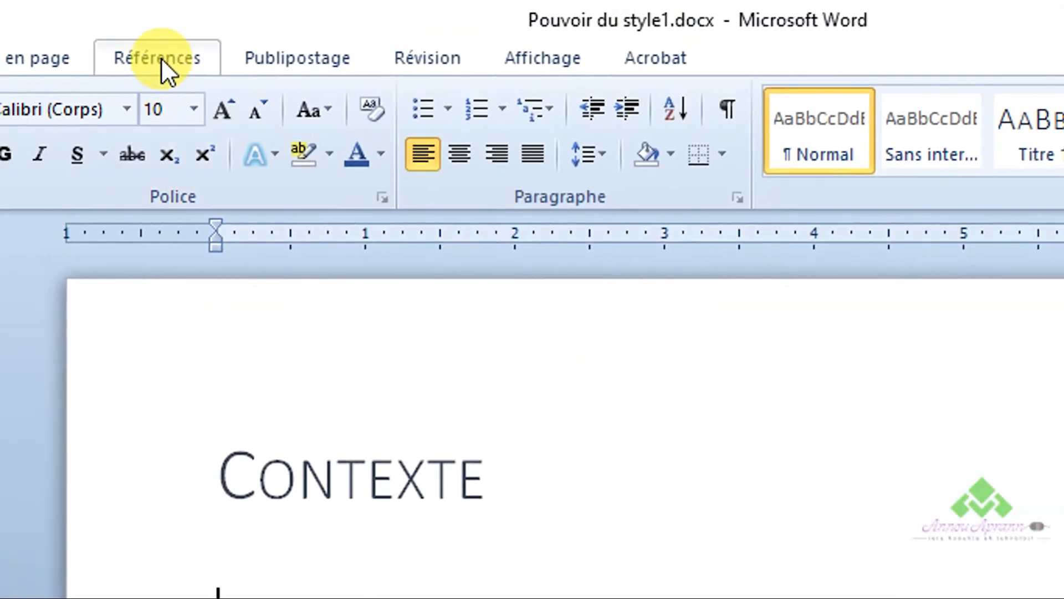
pyautogui.click(161, 58)
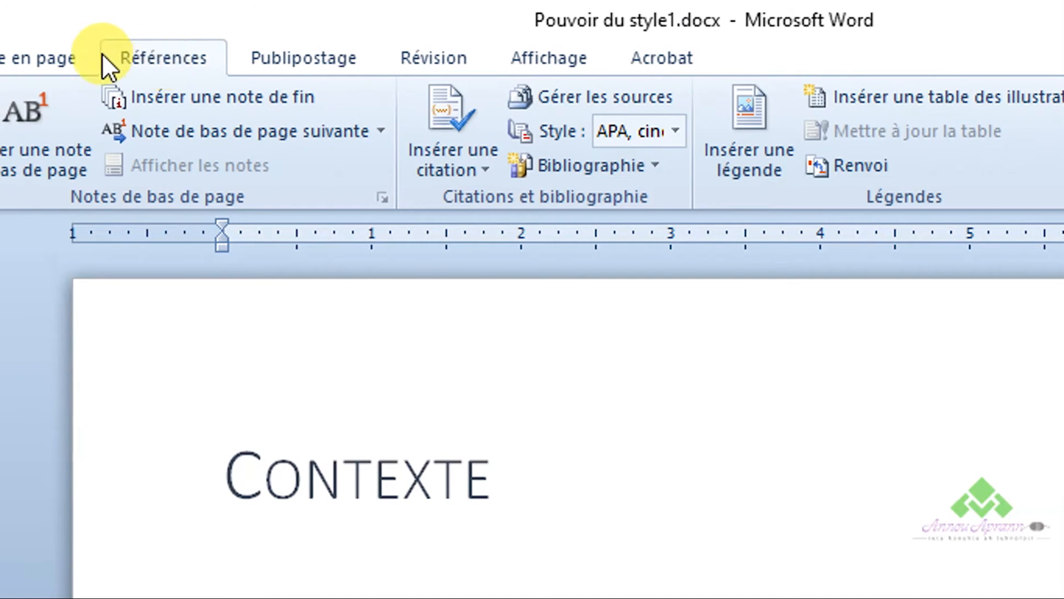
pyautogui.click(58, 145)
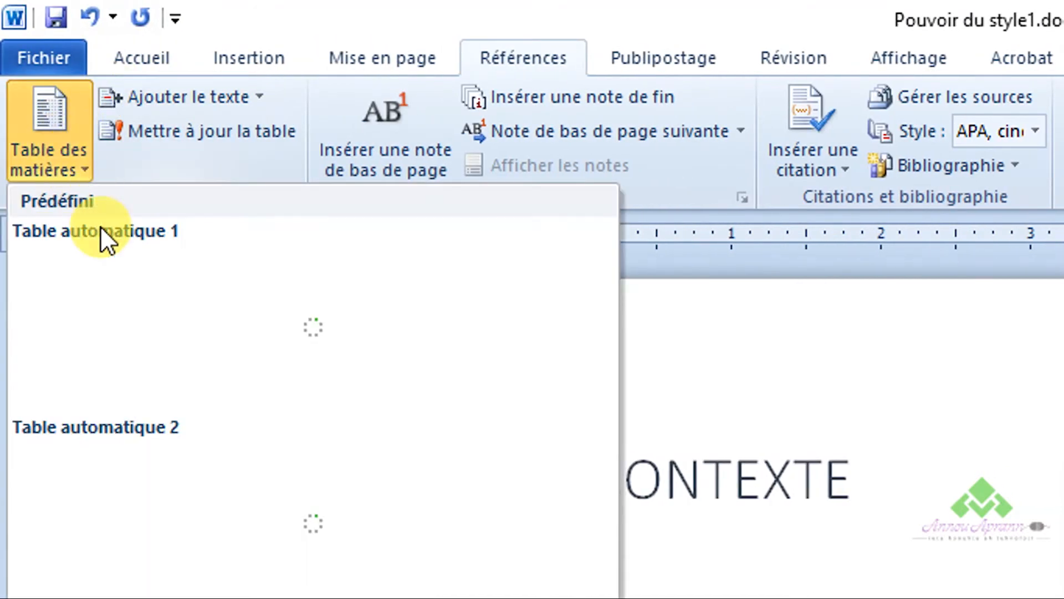
pyautogui.click(166, 327)
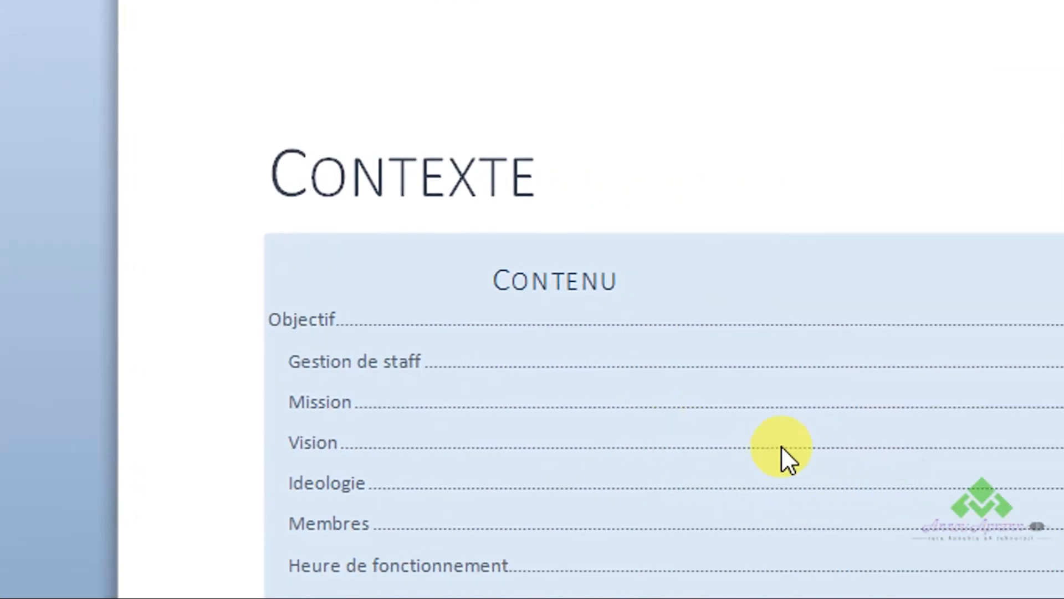
pyautogui.click(734, 360)
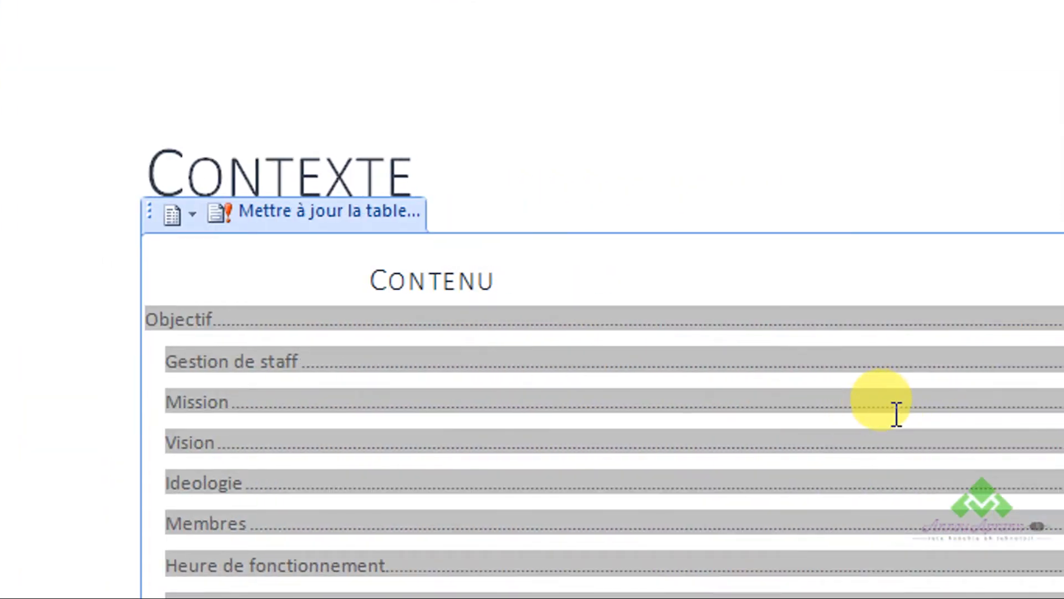
# Step: Insert a page break before the Mission heading
pyautogui.scroll(-10, 897, 413)
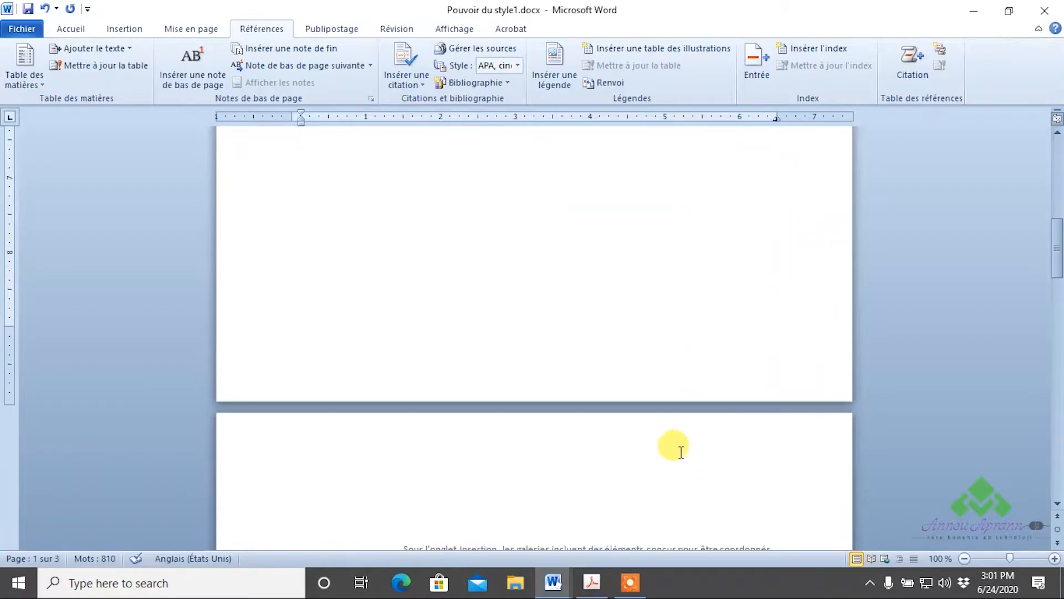
pyautogui.scroll(-15, 674, 449)
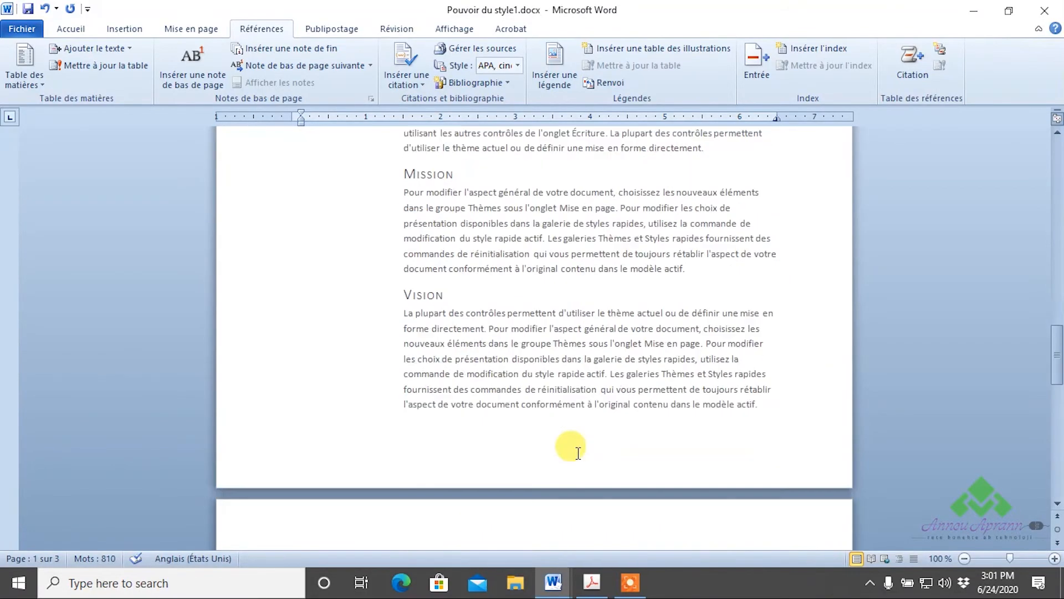
pyautogui.scroll(4, 554, 435)
pyautogui.click(404, 324)
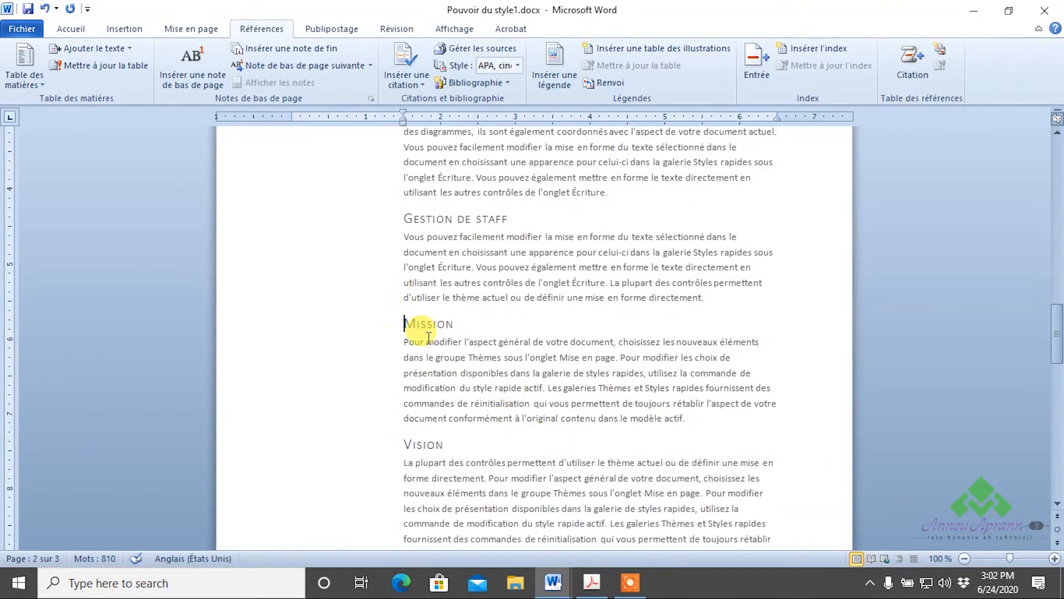
pyautogui.hotkey('ctrl', 'Return')
# Step: Update the table of contents under the Contexte title to reflect the new page break
pyautogui.scroll(8, 494, 344)
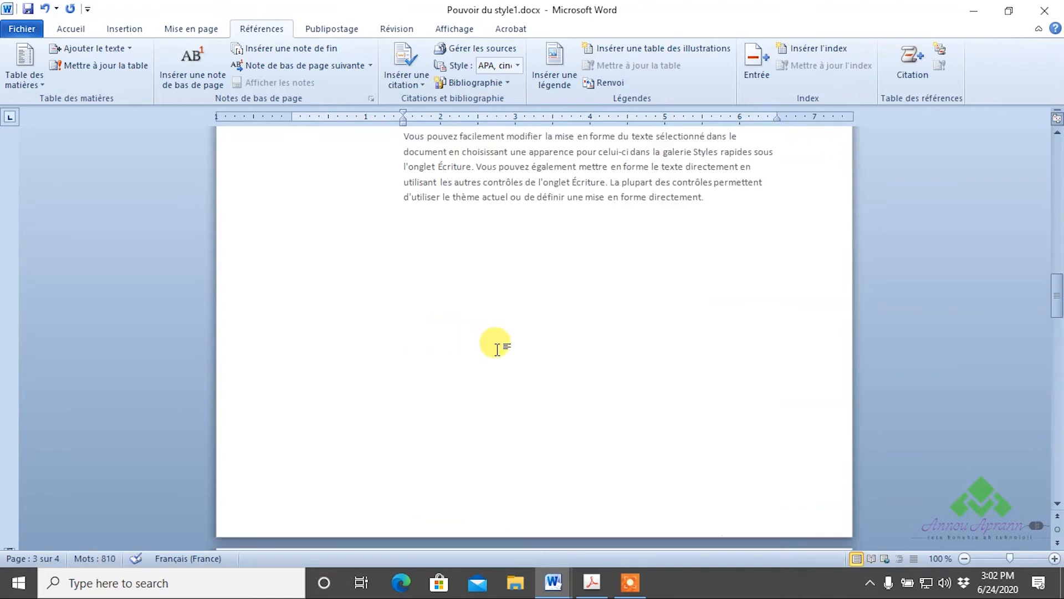
pyautogui.scroll(-10, 501, 341)
pyautogui.scroll(8, 577, 385)
pyautogui.scroll(15, 455, 346)
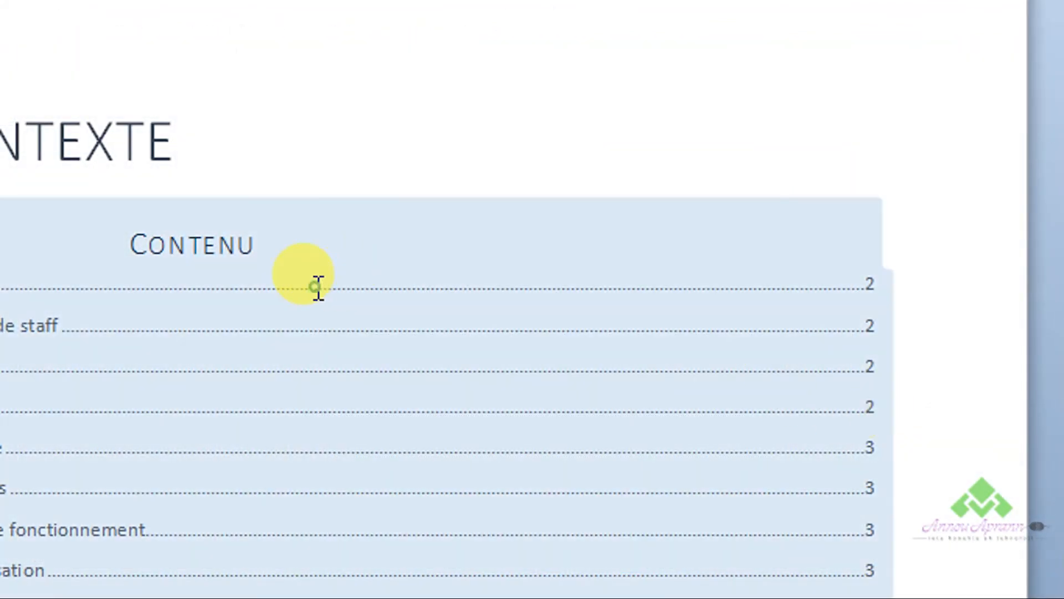
pyautogui.click(319, 287)
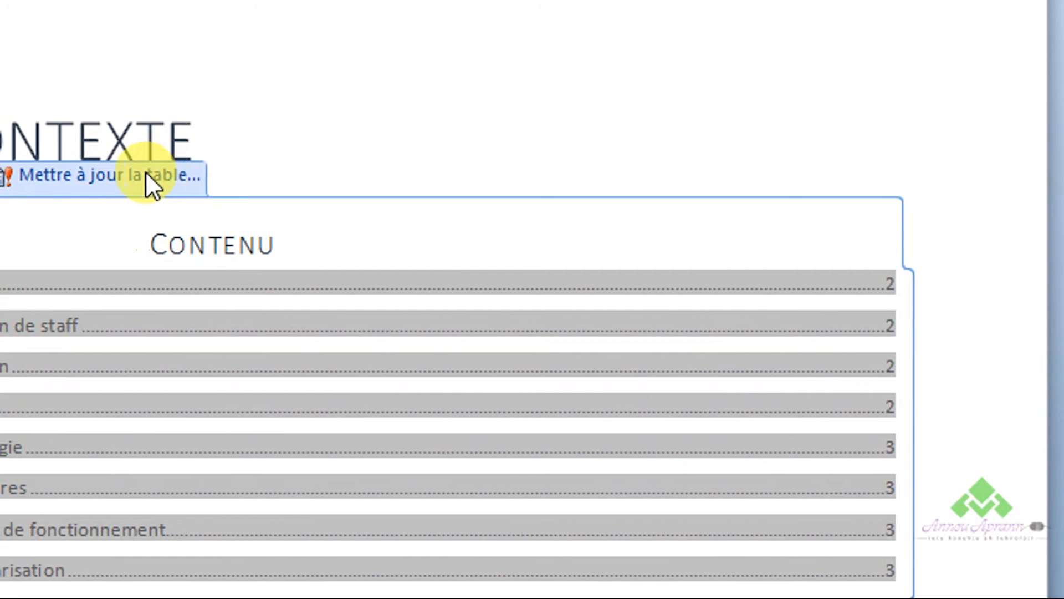
pyautogui.click(114, 172)
pyautogui.click(337, 239)
pyautogui.click(449, 285)
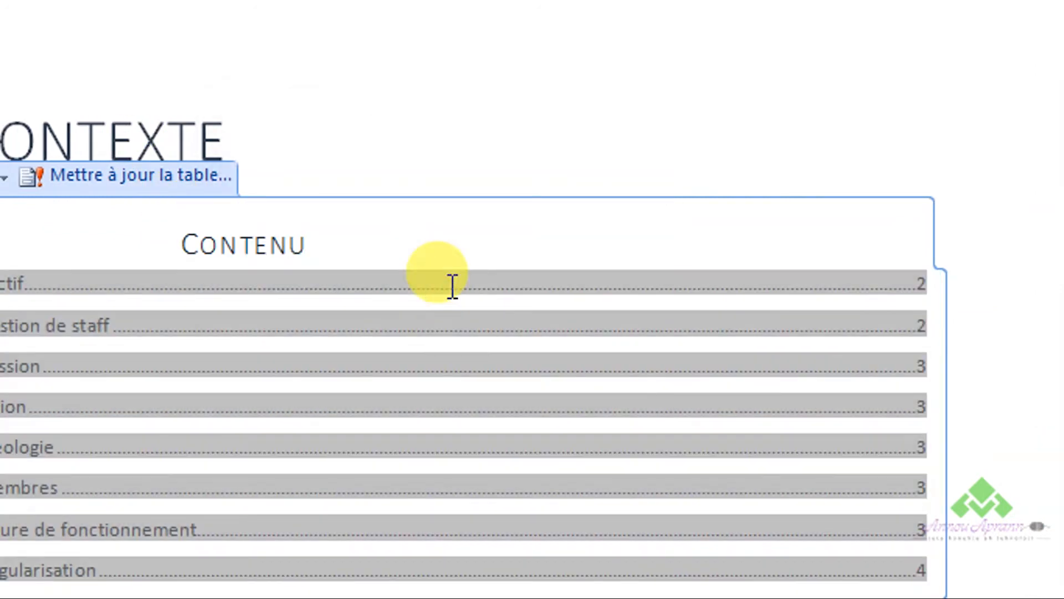
pyautogui.click(228, 374)
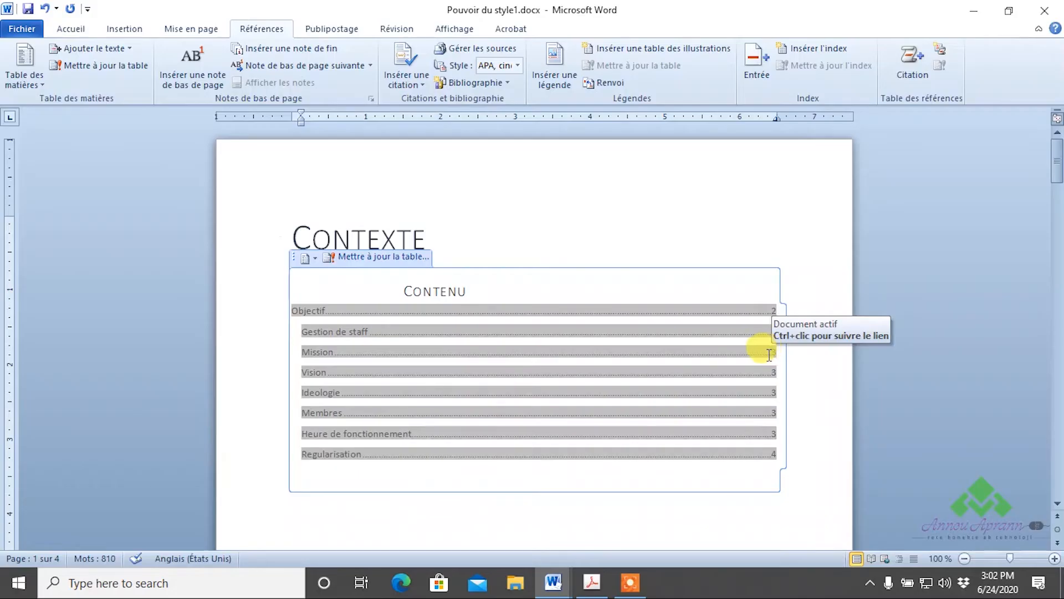
# Step: Switch to the manually formatted Pouvoir du style.docx and insert a predefined automatic table of contents at the ANNOU APRANN title
pyautogui.scroll(-10, 523, 380)
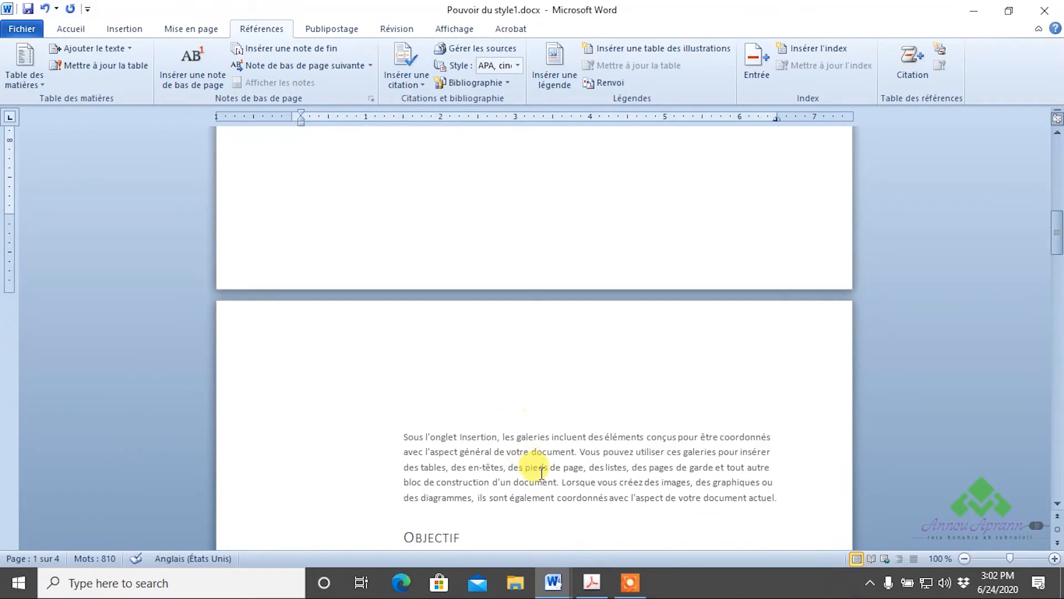
pyautogui.click(532, 499)
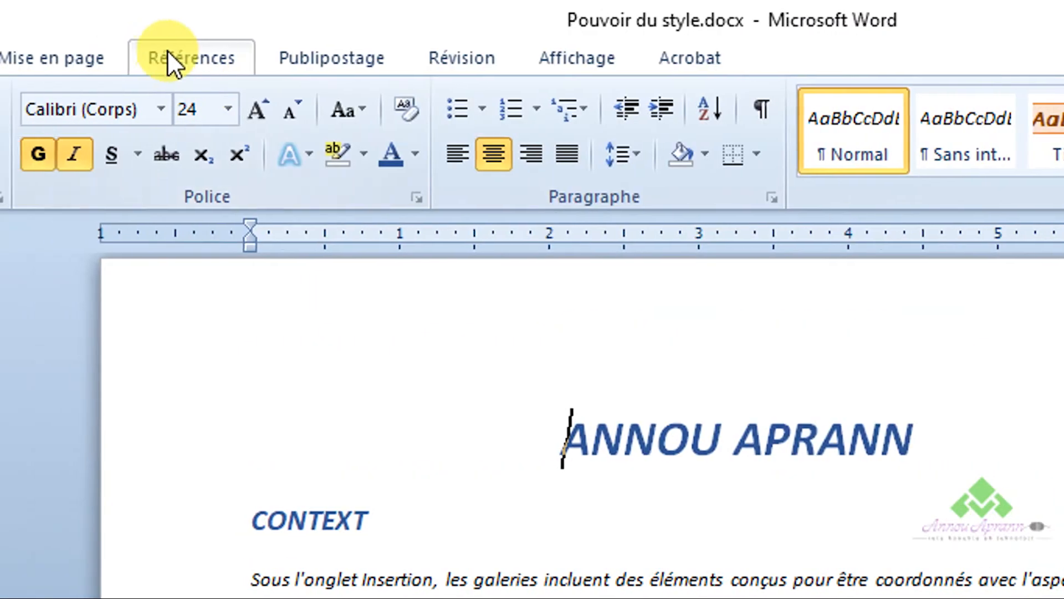
pyautogui.click(257, 30)
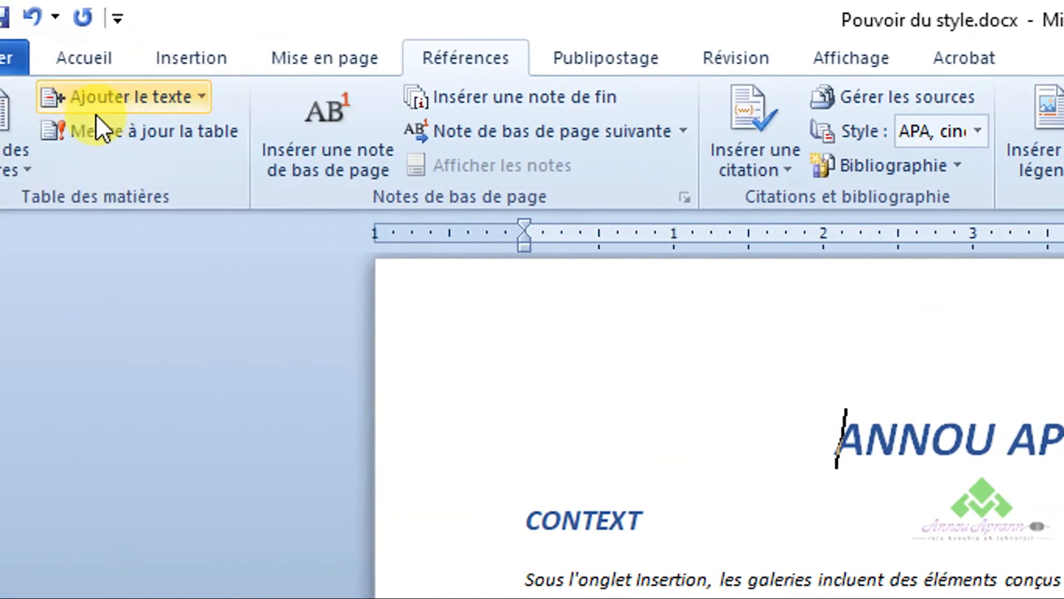
pyautogui.click(47, 138)
pyautogui.click(194, 298)
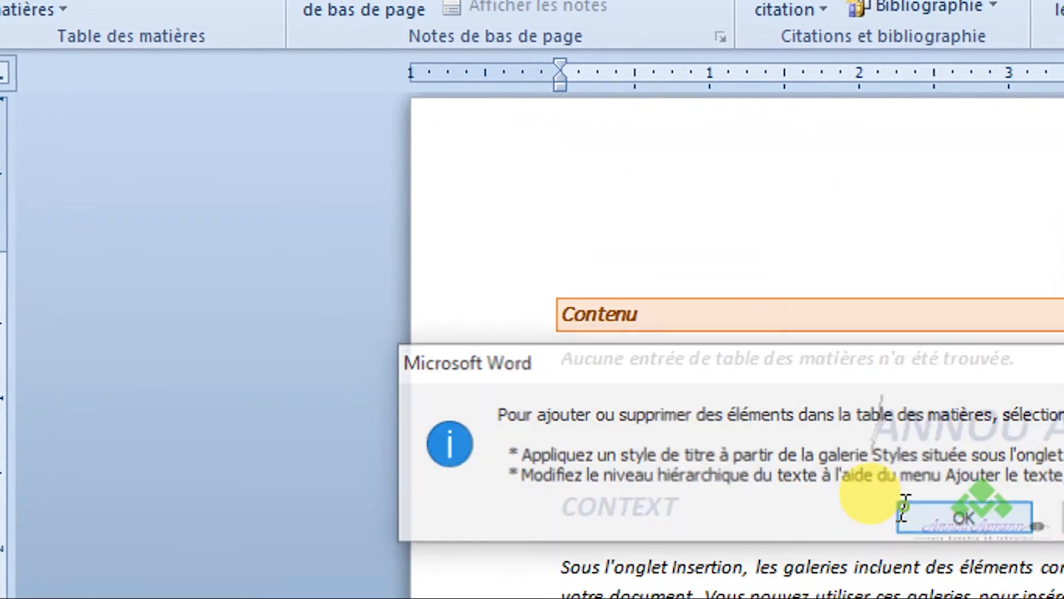
pyautogui.click(937, 535)
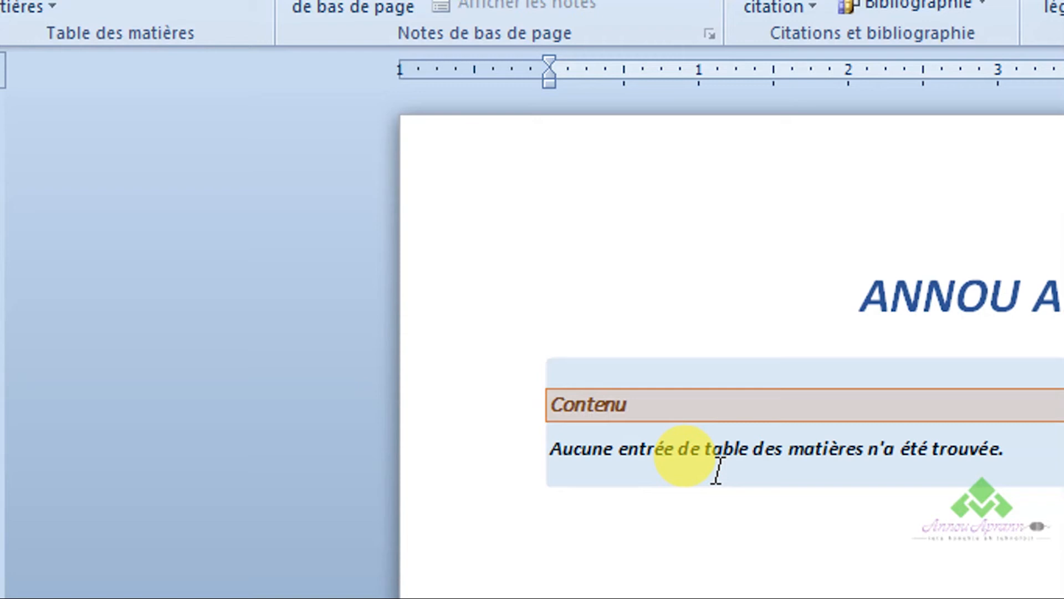
# Step: Examine the inserted table of contents and the manually formatted pages that follow it
pyautogui.click(716, 471)
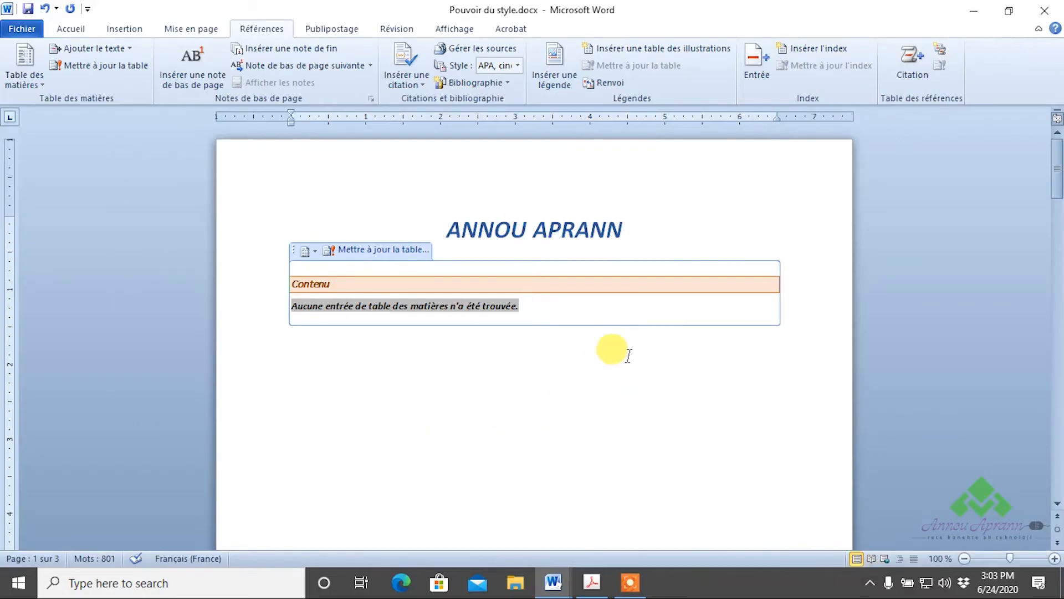
pyautogui.scroll(-3, 620, 349)
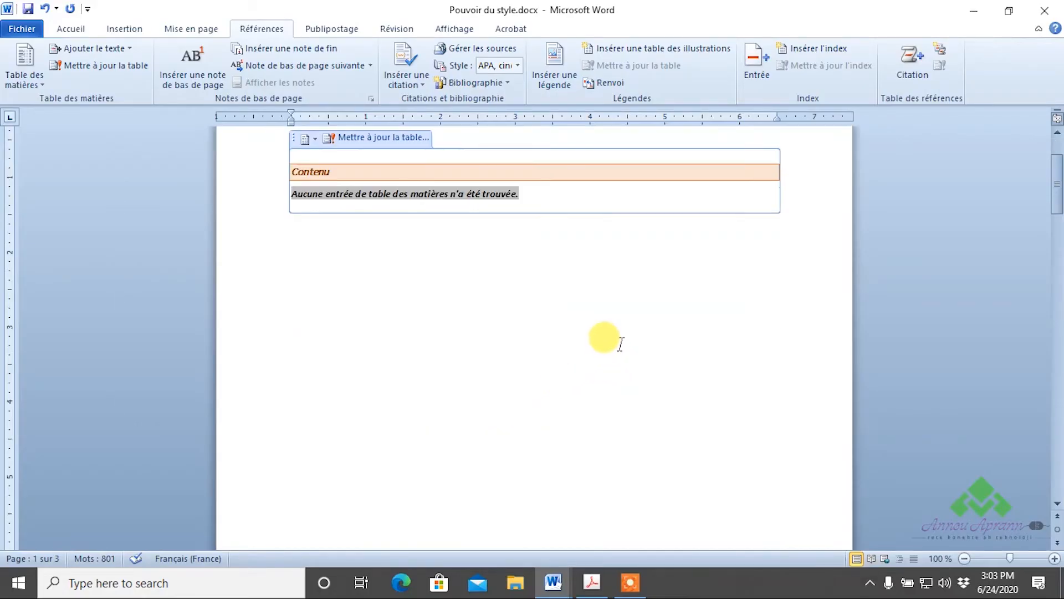
pyautogui.click(603, 327)
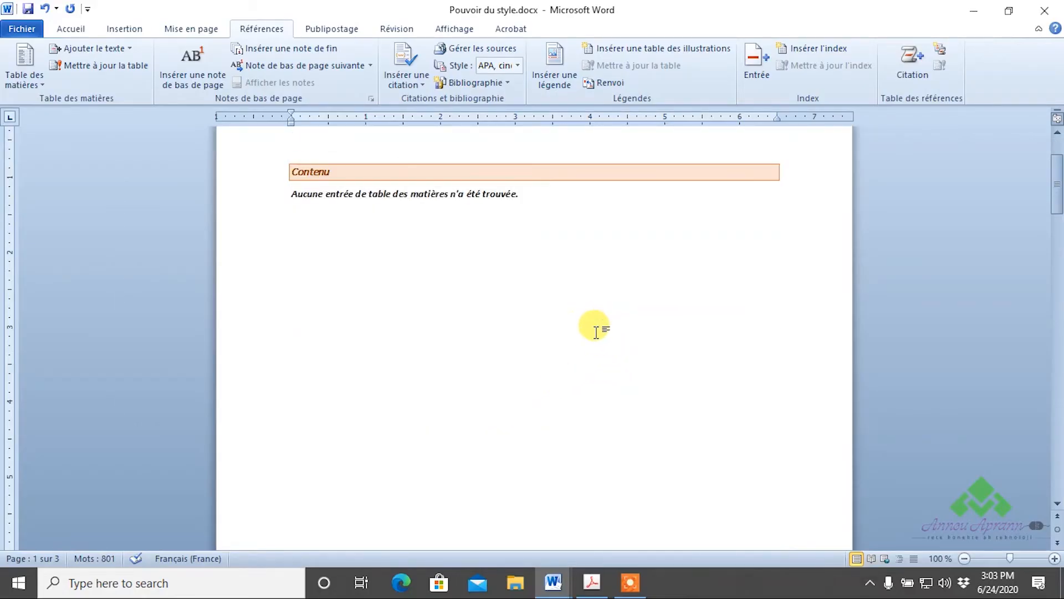
pyautogui.scroll(-12, 596, 331)
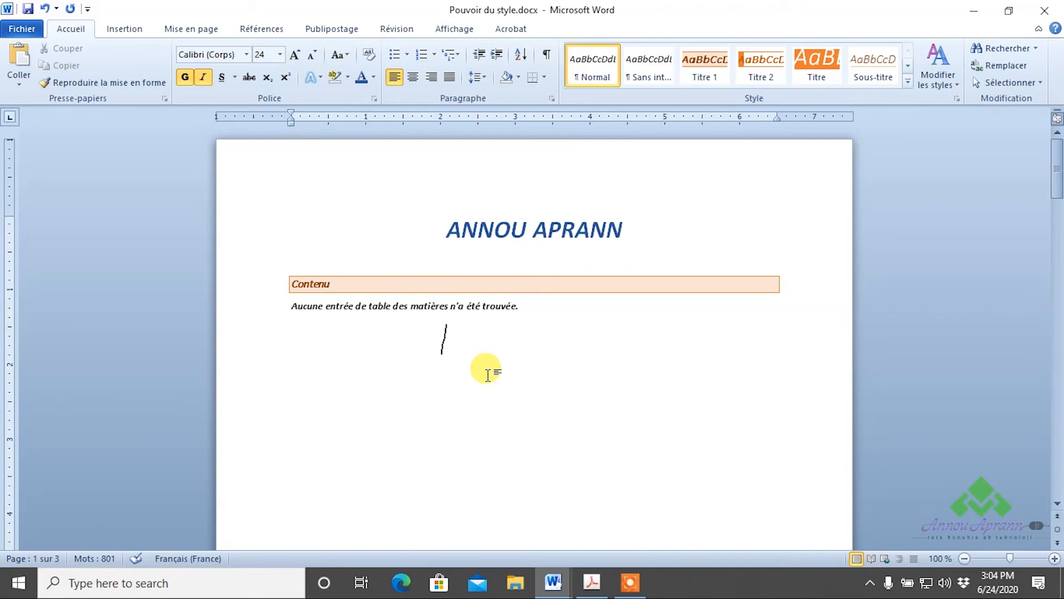
pyautogui.scroll(-9, 532, 310)
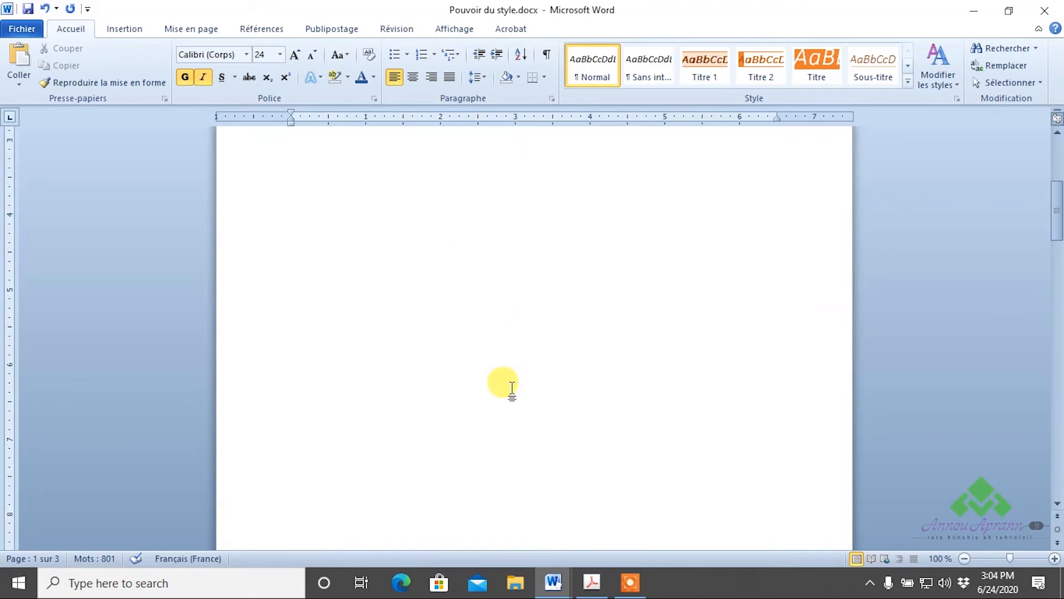
pyautogui.scroll(-10, 512, 388)
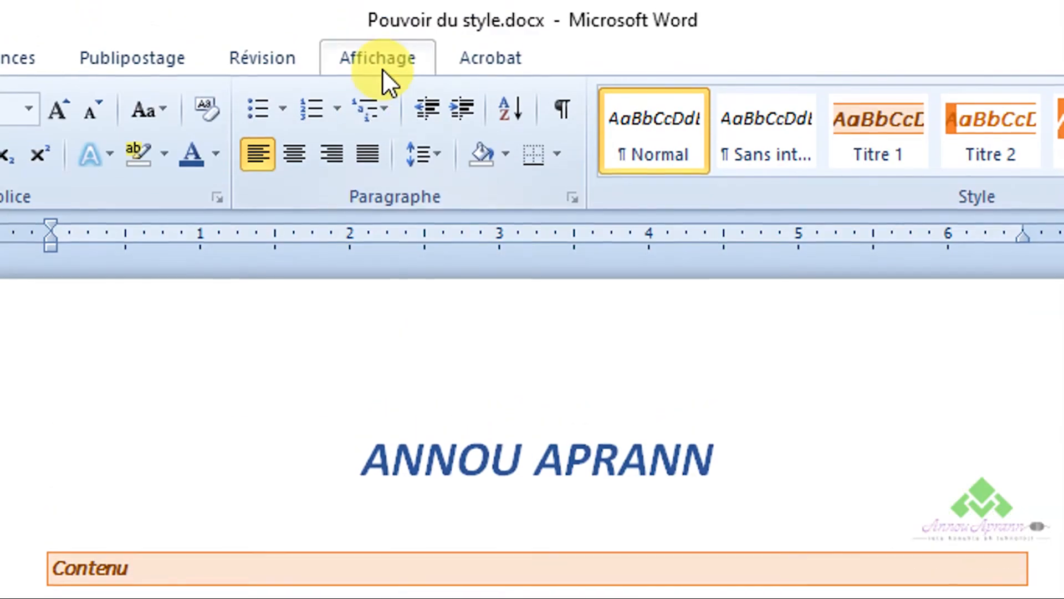
# Step: Display the Navigation pane in Pouvoir du style.docx, and switch to Pouvoir du style1.docx to display it there as well
pyautogui.click(385, 64)
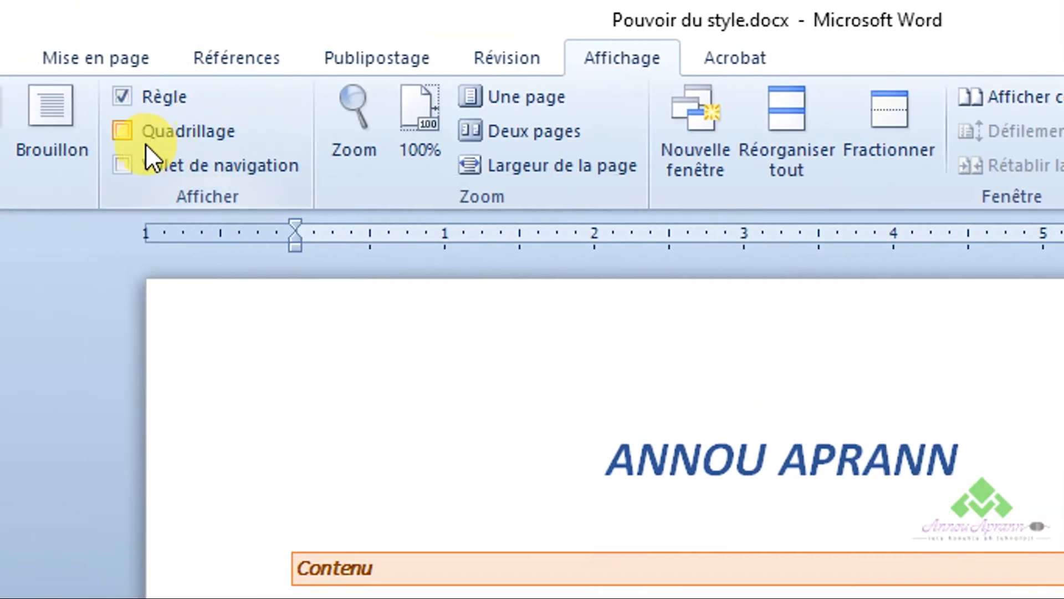
pyautogui.click(161, 164)
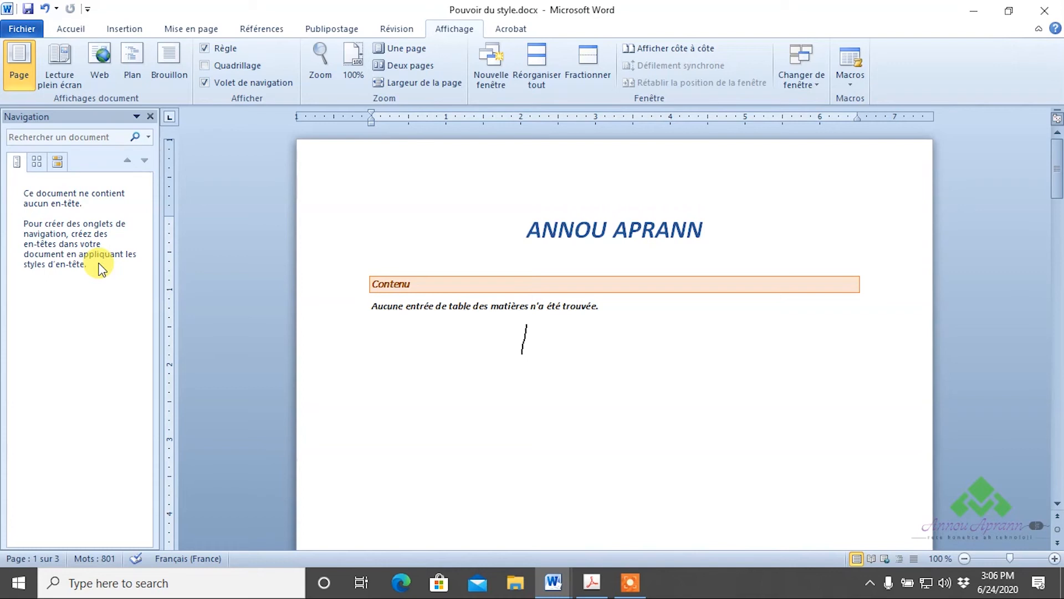
pyautogui.click(561, 586)
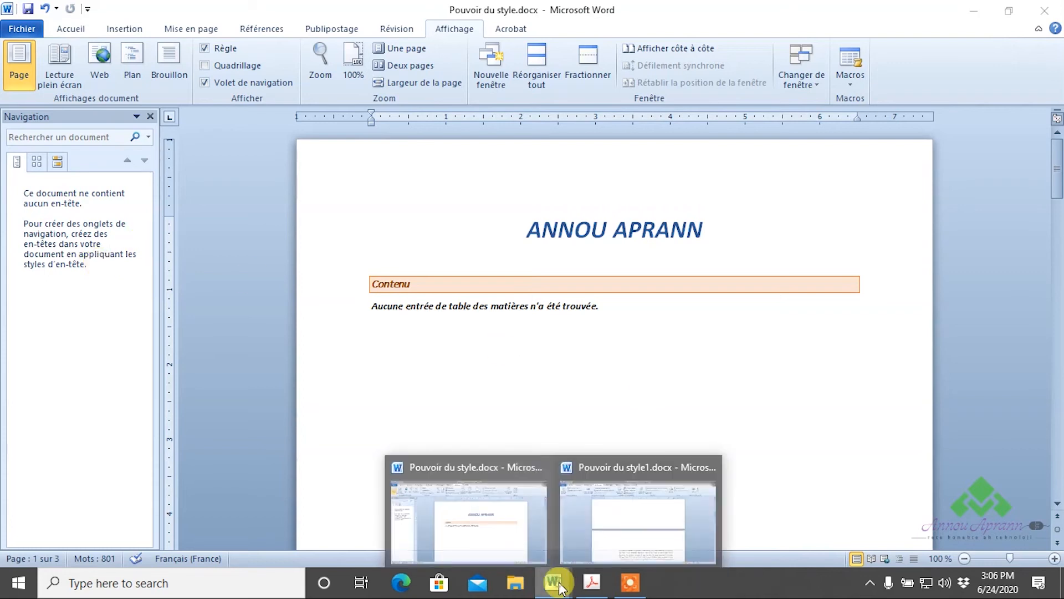
pyautogui.click(564, 516)
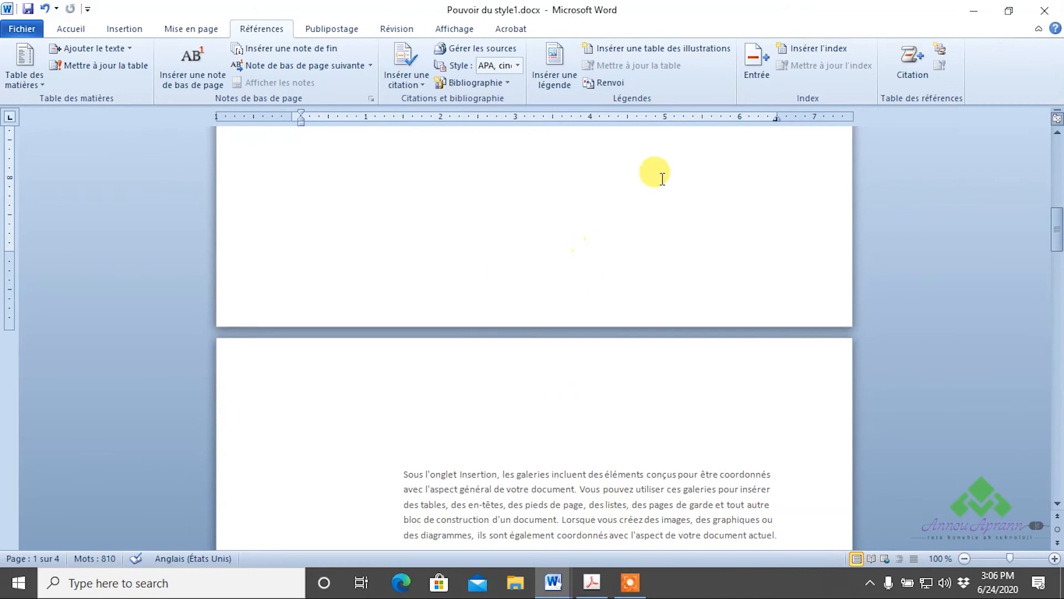
pyautogui.click(70, 28)
pyautogui.click(992, 49)
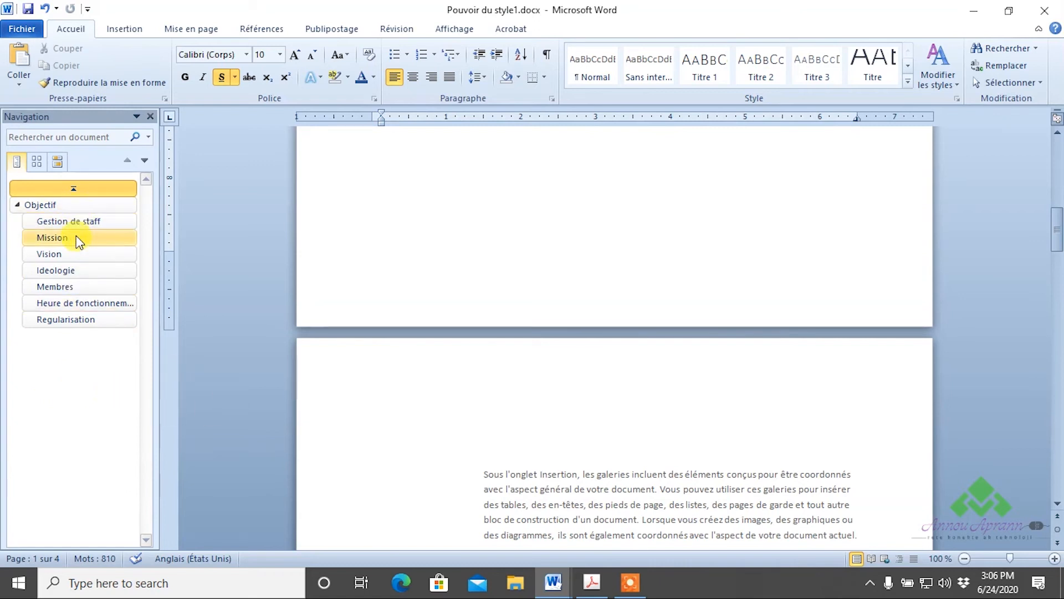
# Step: Look through the document's pages and jump to the Membres and Regularisation headings using the document's heading navigation
pyautogui.scroll(3, 621, 308)
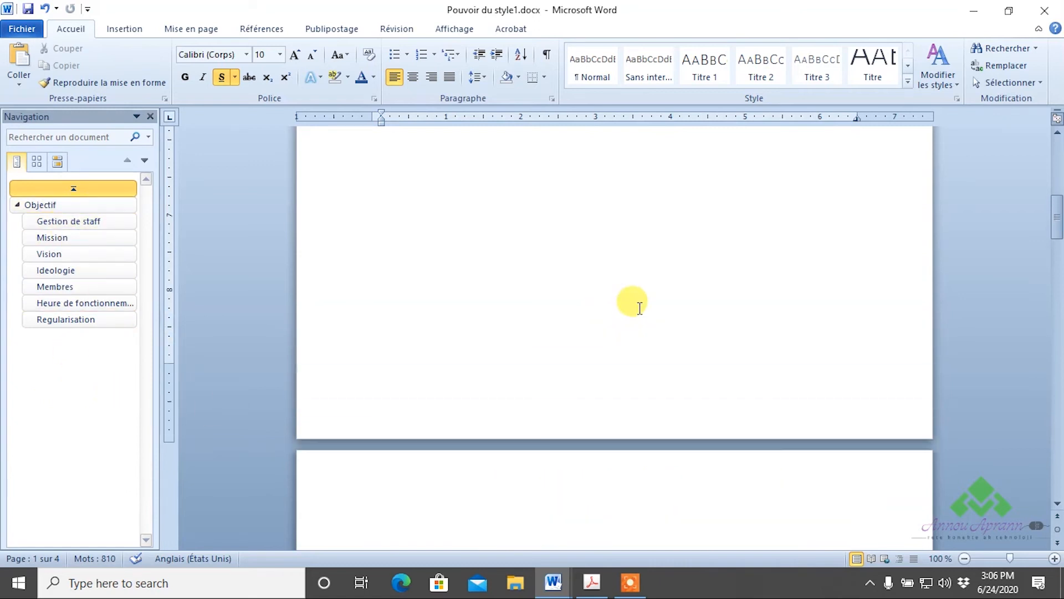
pyautogui.scroll(5, 638, 305)
pyautogui.scroll(-15, 565, 527)
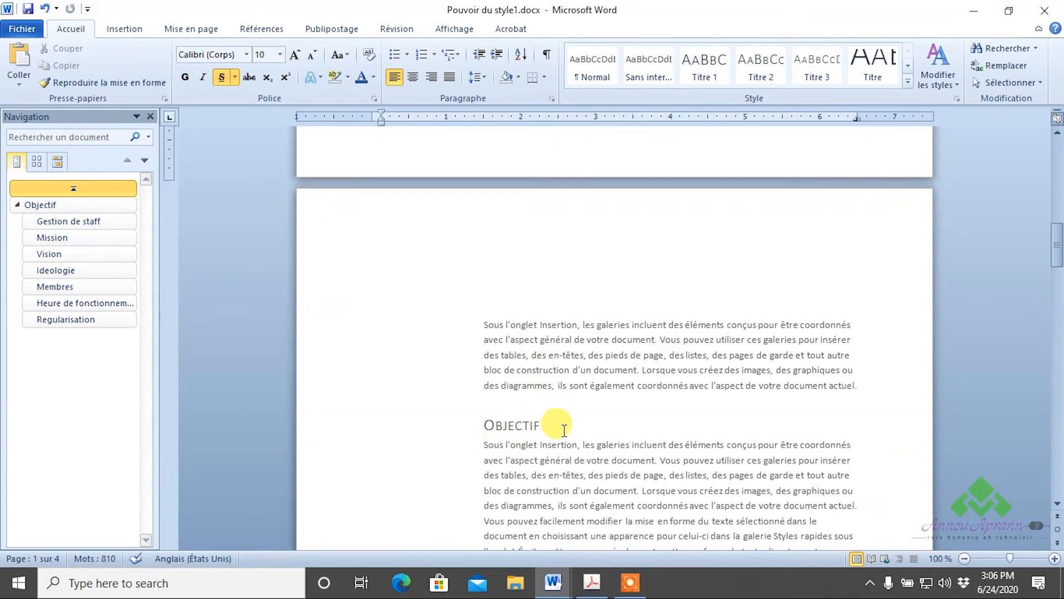
pyautogui.scroll(-4, 557, 427)
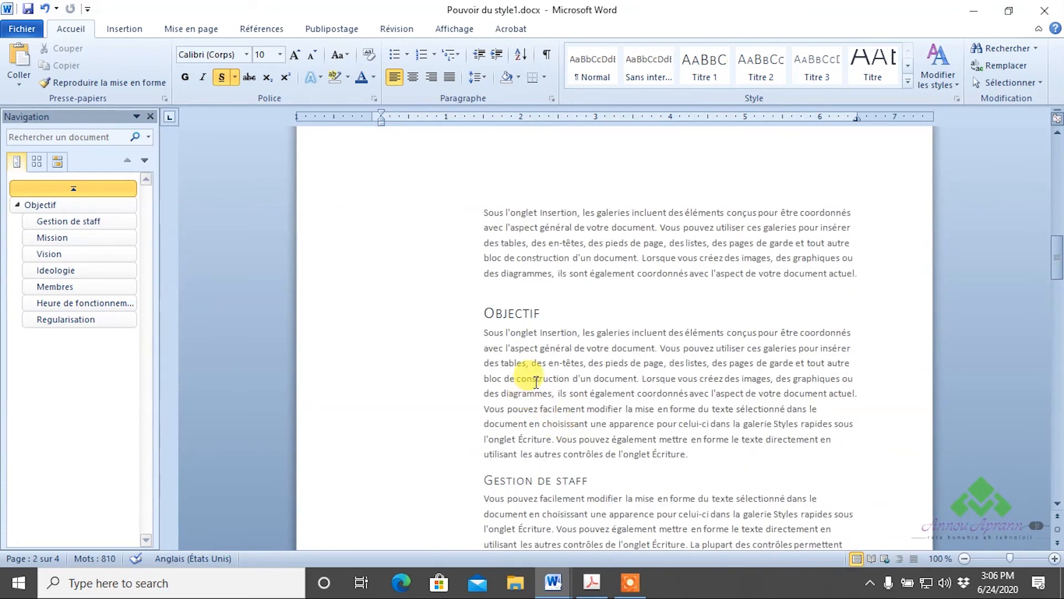
pyautogui.click(62, 285)
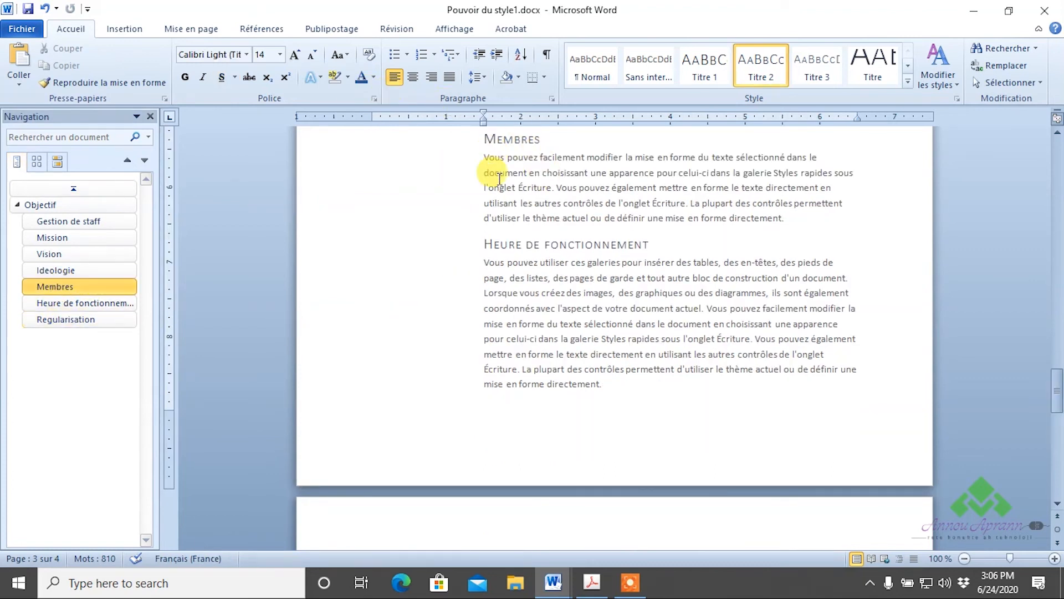
pyautogui.click(78, 321)
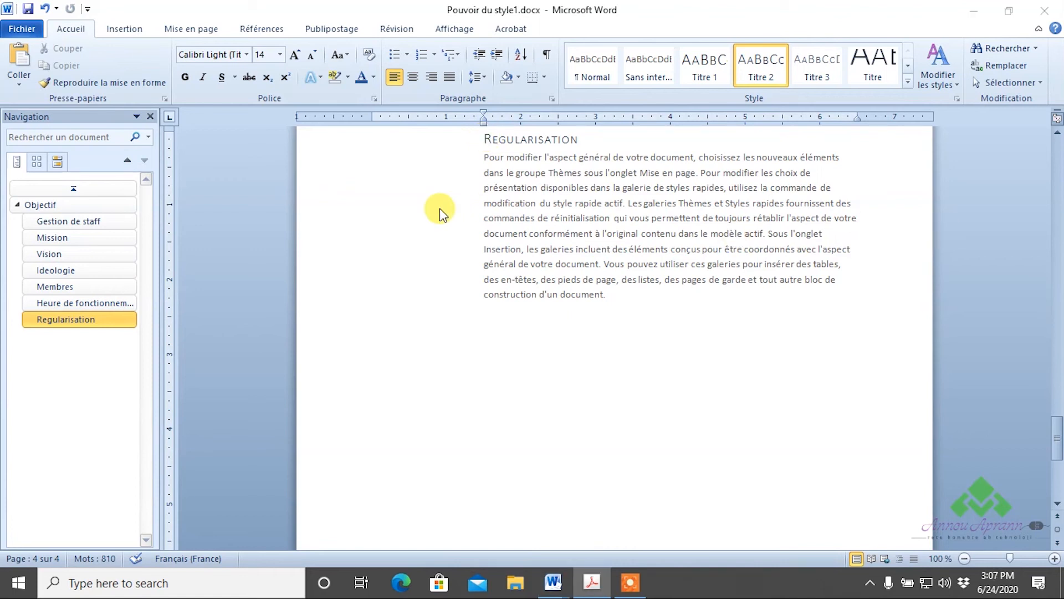
pyautogui.scroll(15, 679, 238)
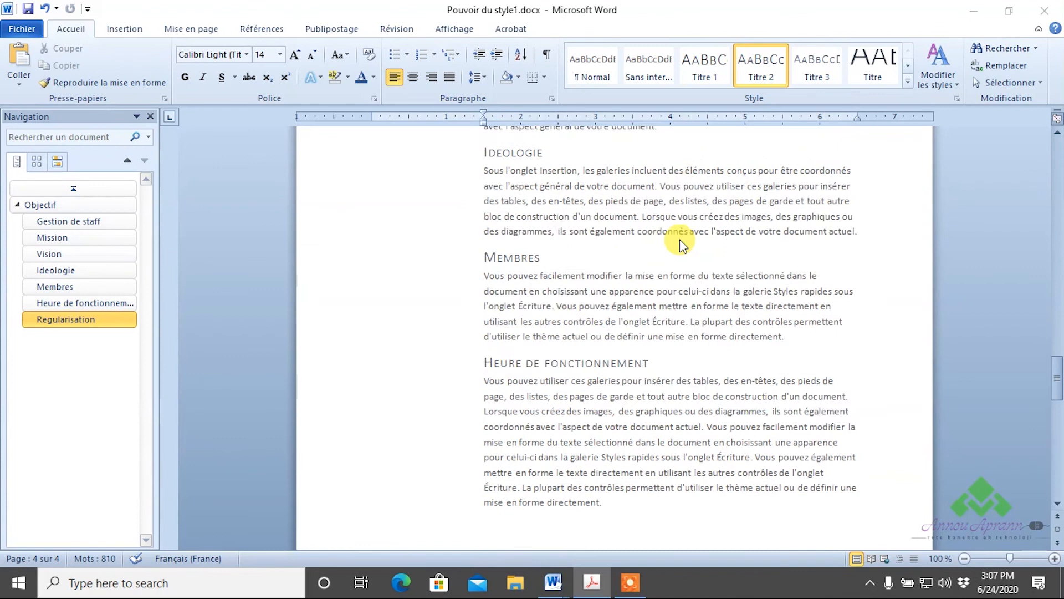
pyautogui.scroll(1, 679, 239)
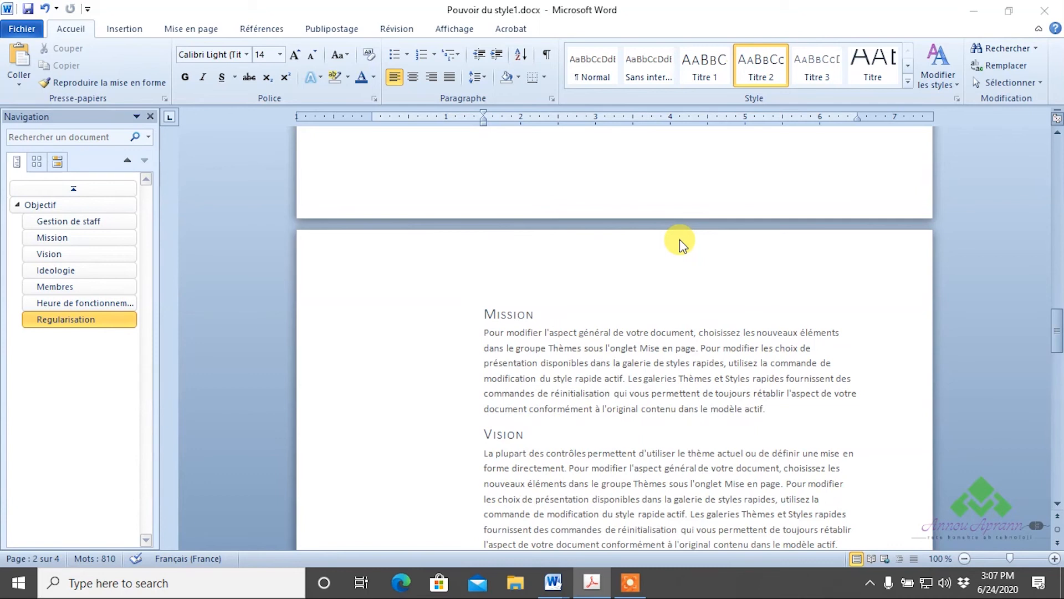
# Step: Move the whole Vision section, heading and text, ahead of the Mission section through the heading navigation
pyautogui.click(87, 256)
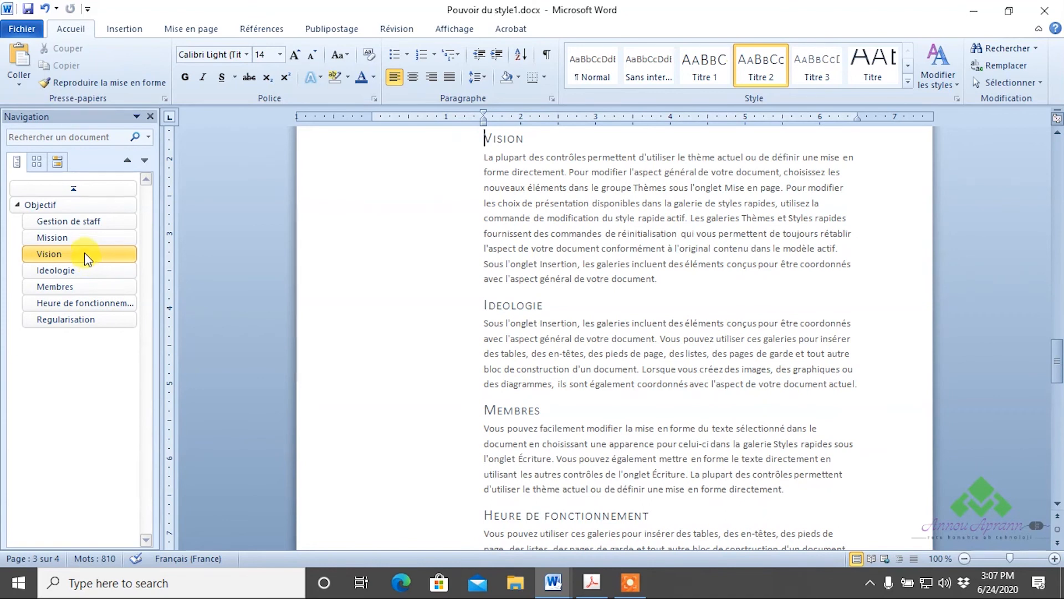
pyautogui.moveTo(84, 254); pyautogui.dragTo(81, 233)
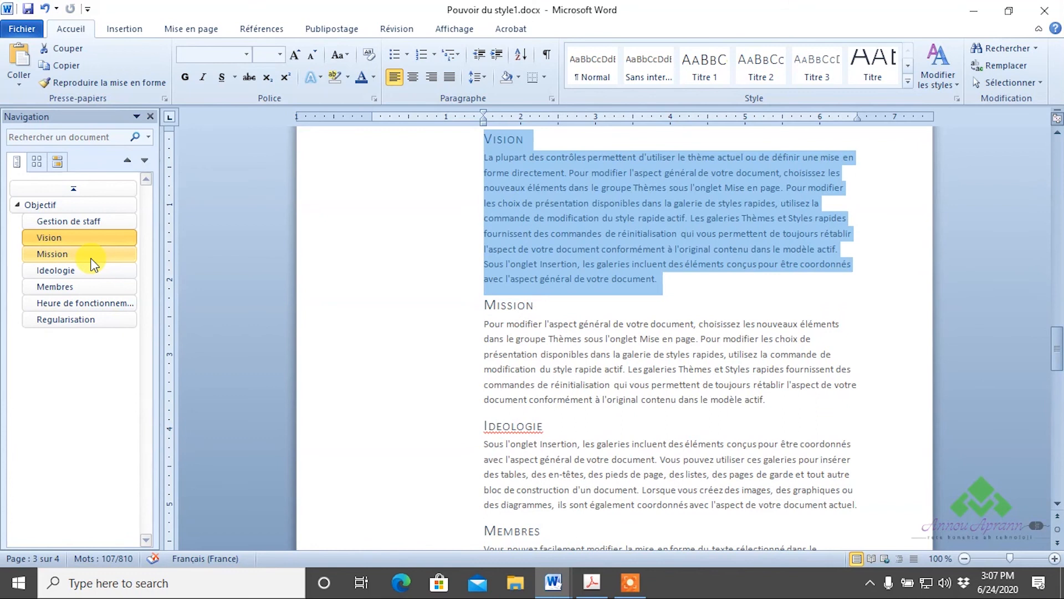
pyautogui.click(631, 441)
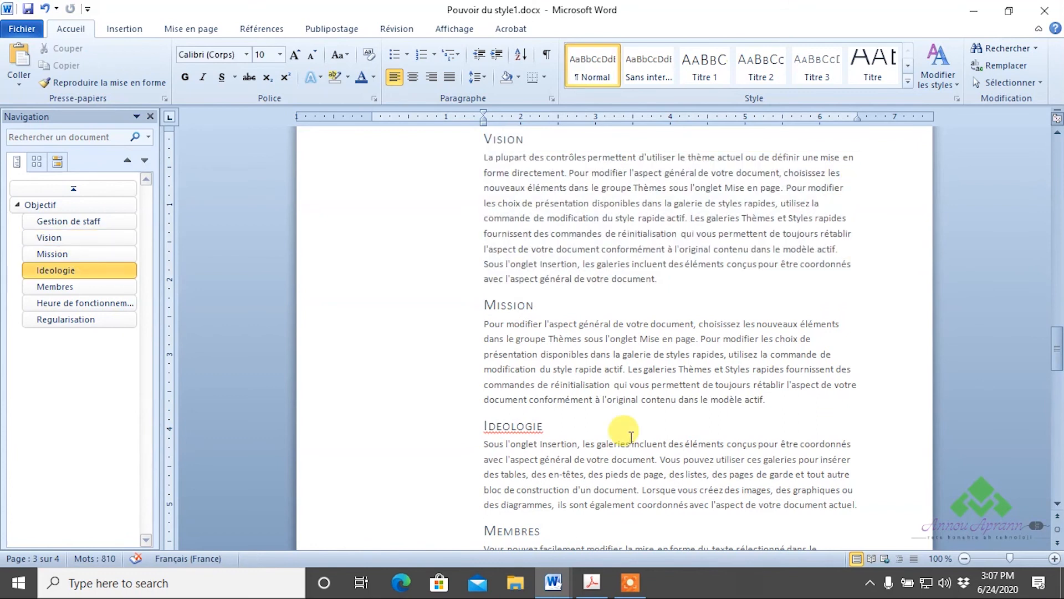